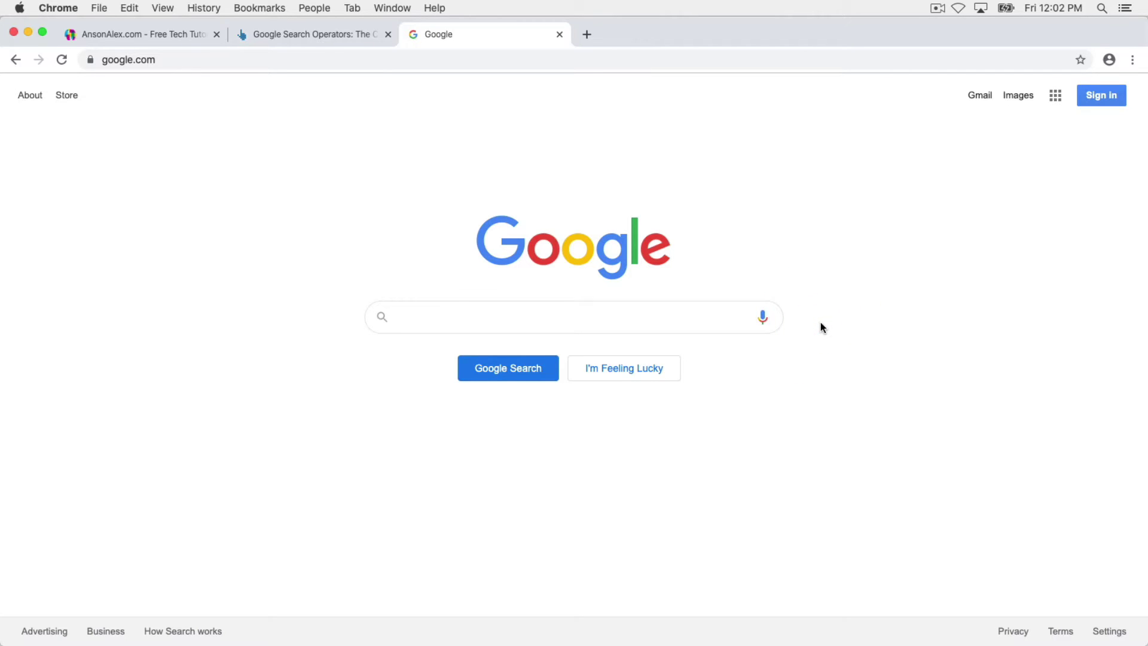
- Search Google for 'maytag washer manual'
{"action": "left_click", "coordinate": [720, 317]}
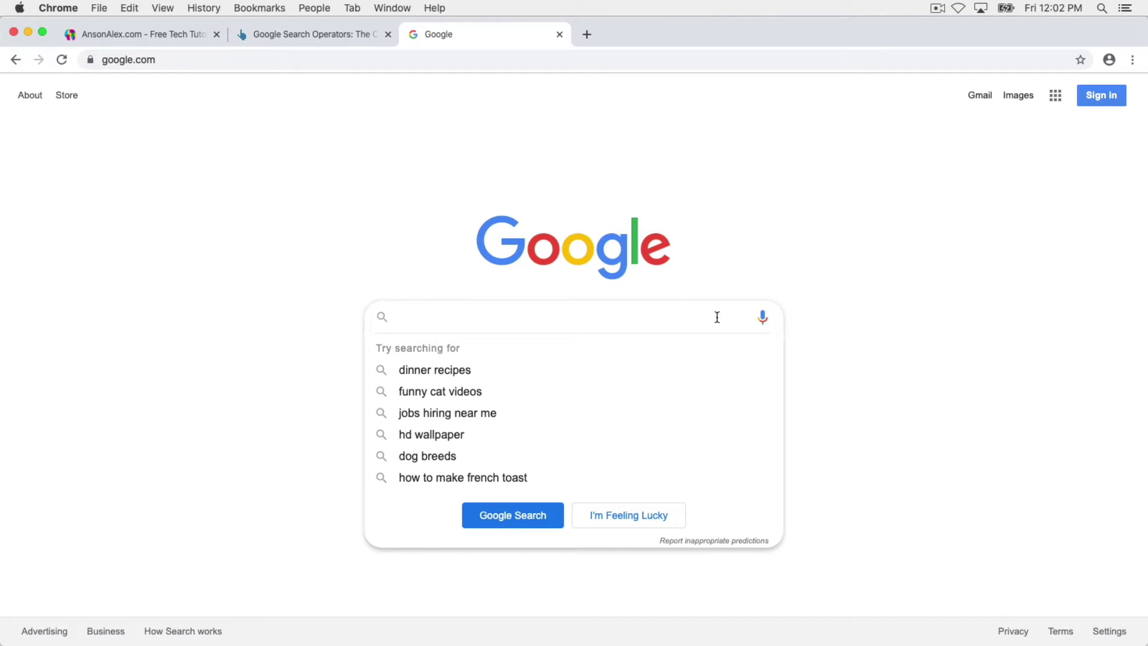
{"action": "type", "text": "maytag wash"}
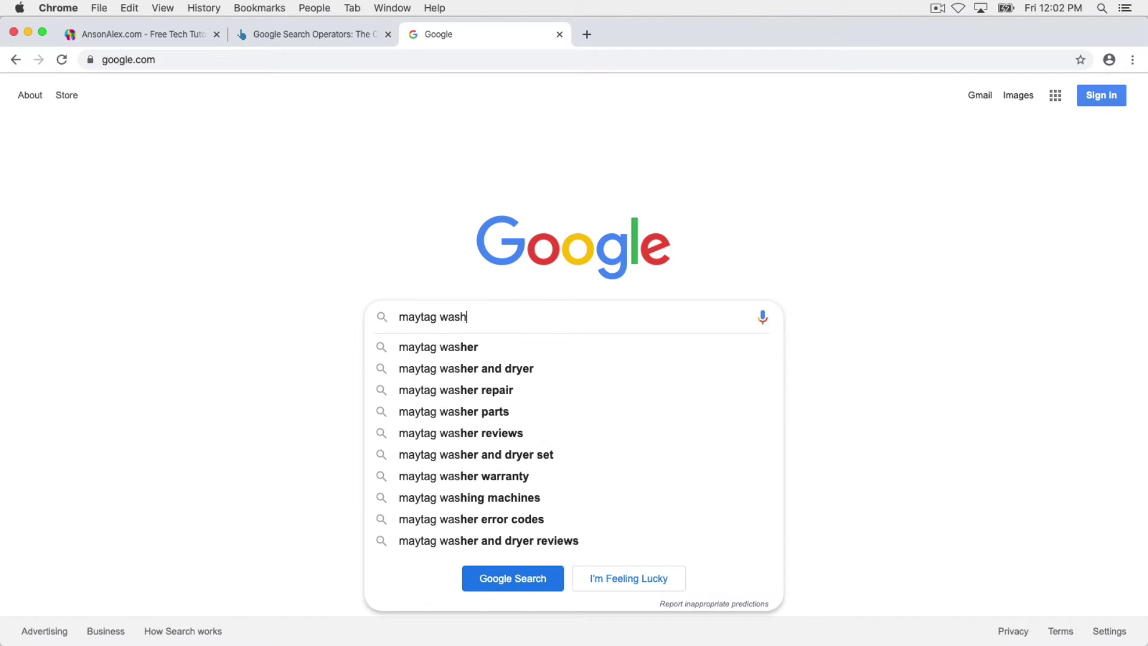
{"action": "type", "text": "er manual"}
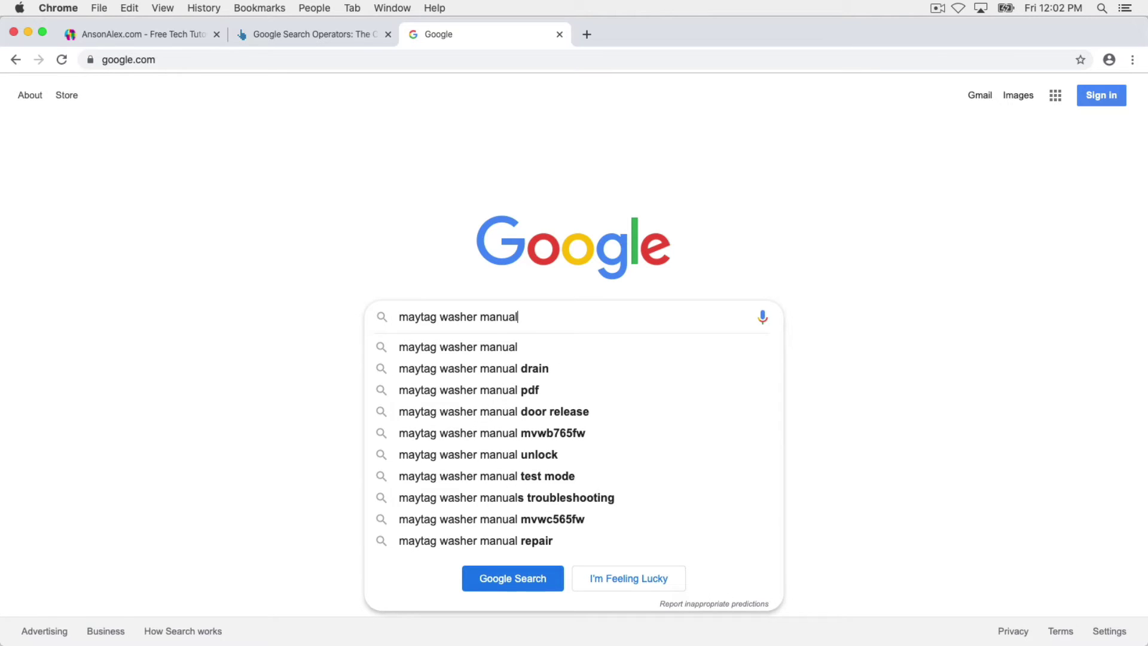
{"action": "key", "text": "Return"}
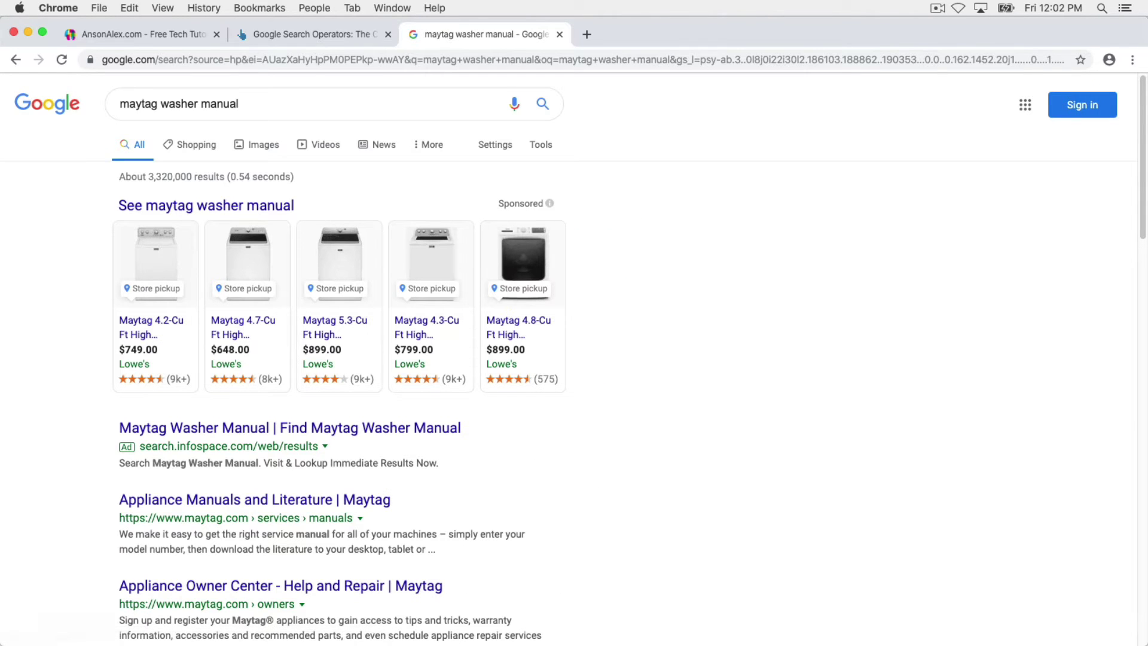
{"action": "left_click", "coordinate": [705, 350]}
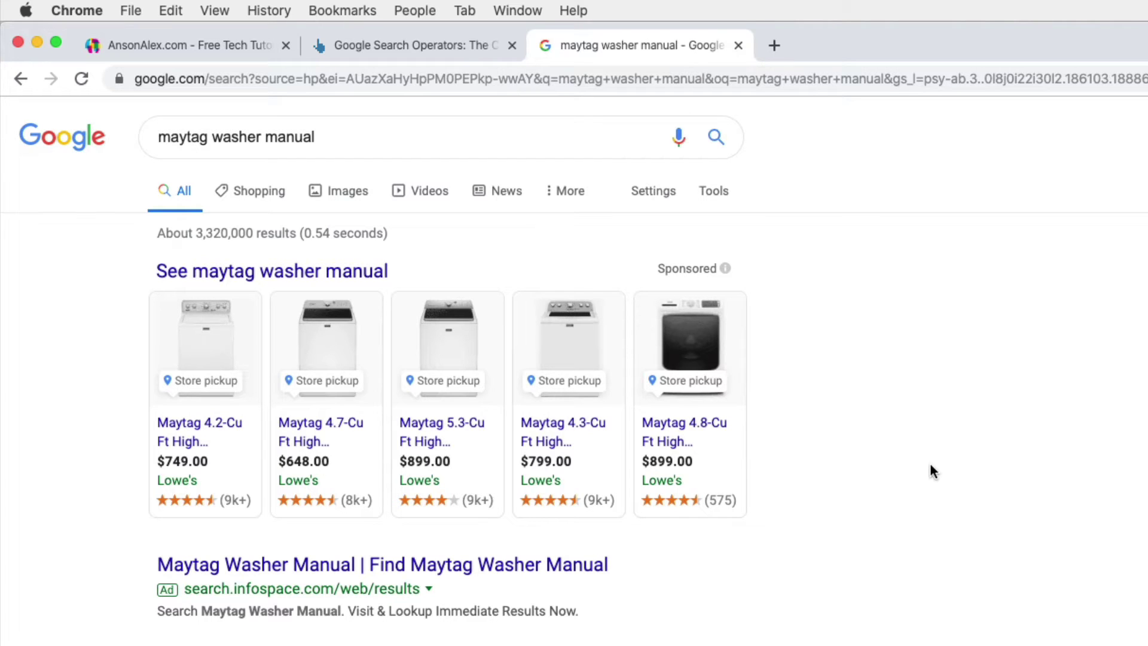
- Add 2019 to the query and search 'maytag washer manual 2019'
{"action": "left_click", "coordinate": [518, 140]}
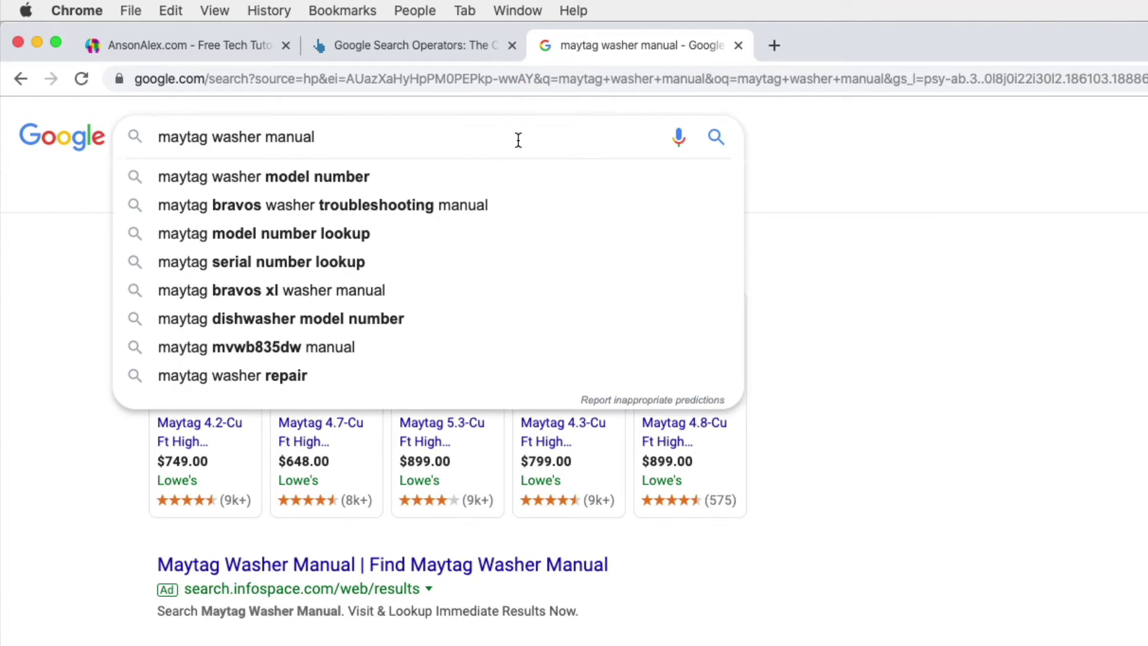
{"action": "type", "text": "2019"}
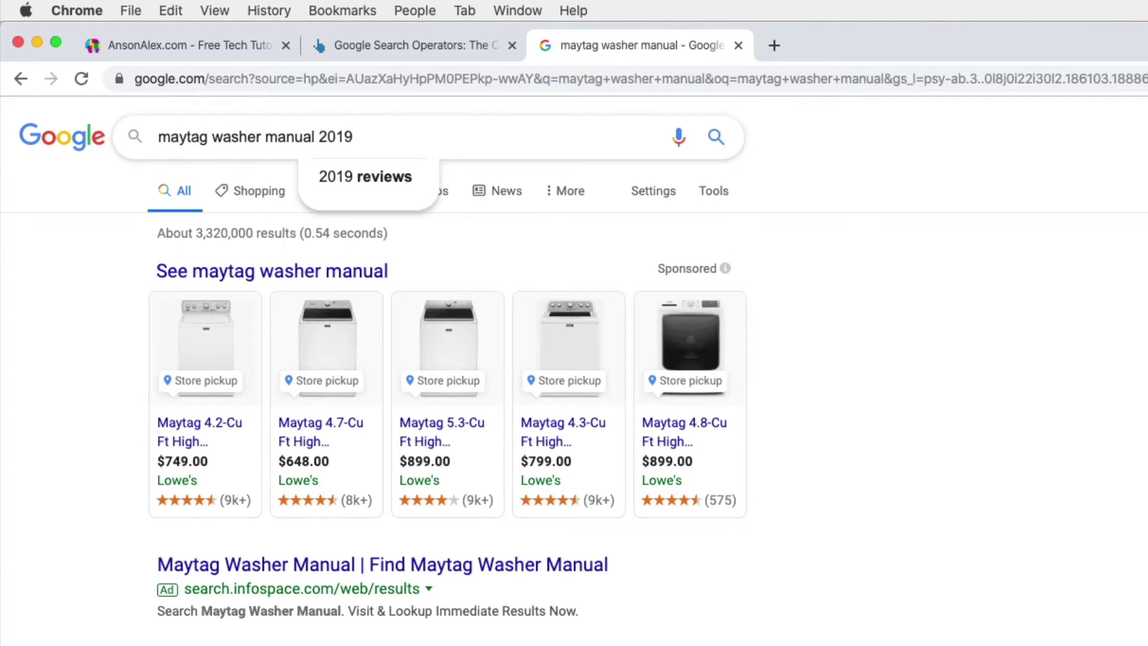
{"action": "key", "text": "Return"}
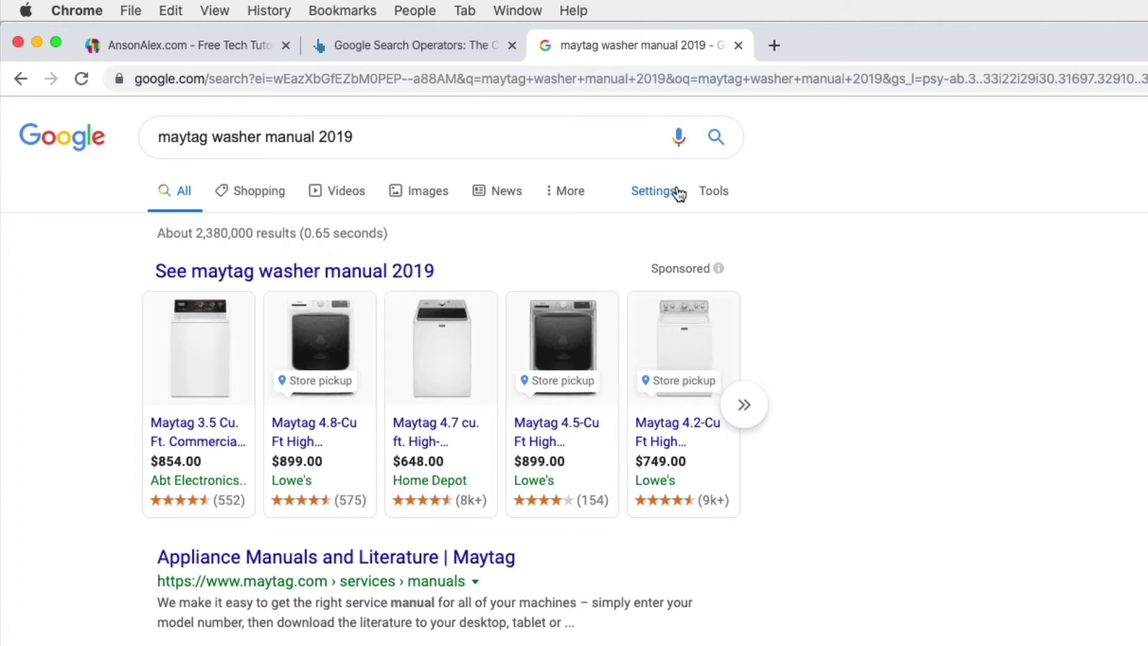
{"action": "left_click", "coordinate": [728, 196]}
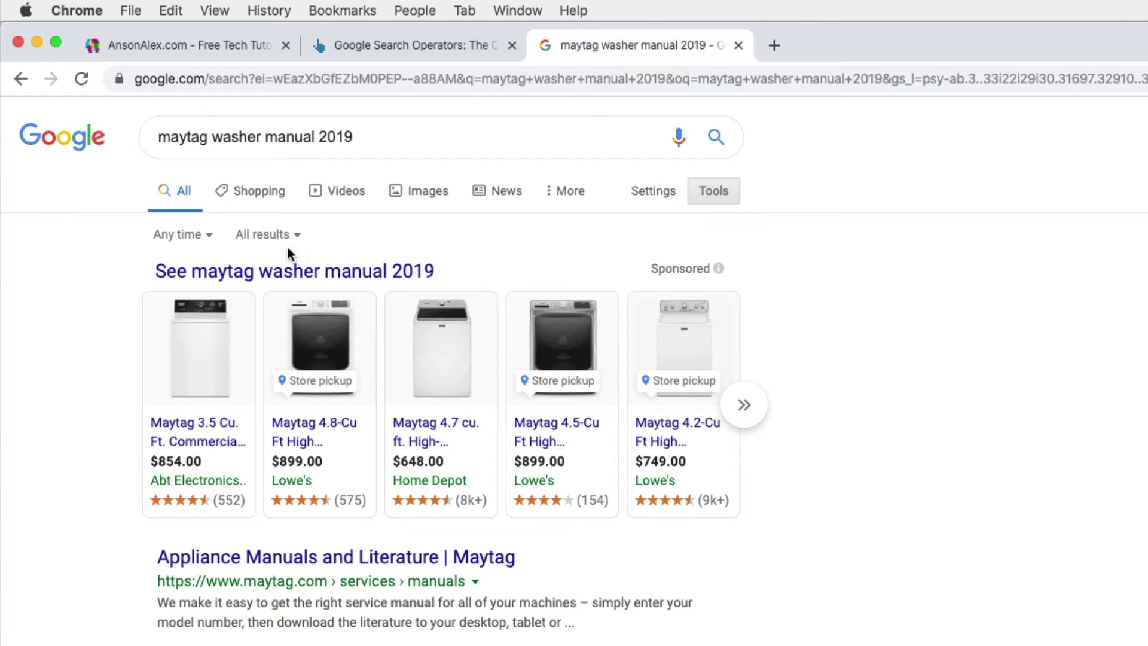
{"action": "left_click", "coordinate": [210, 237]}
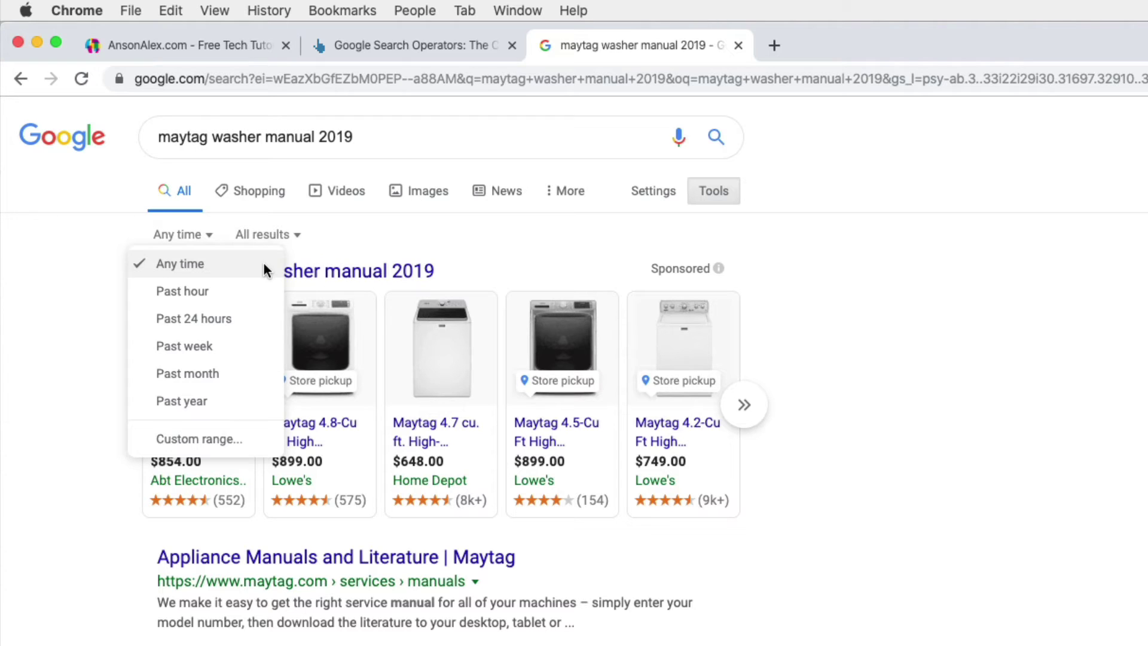
{"action": "left_click", "coordinate": [237, 319]}
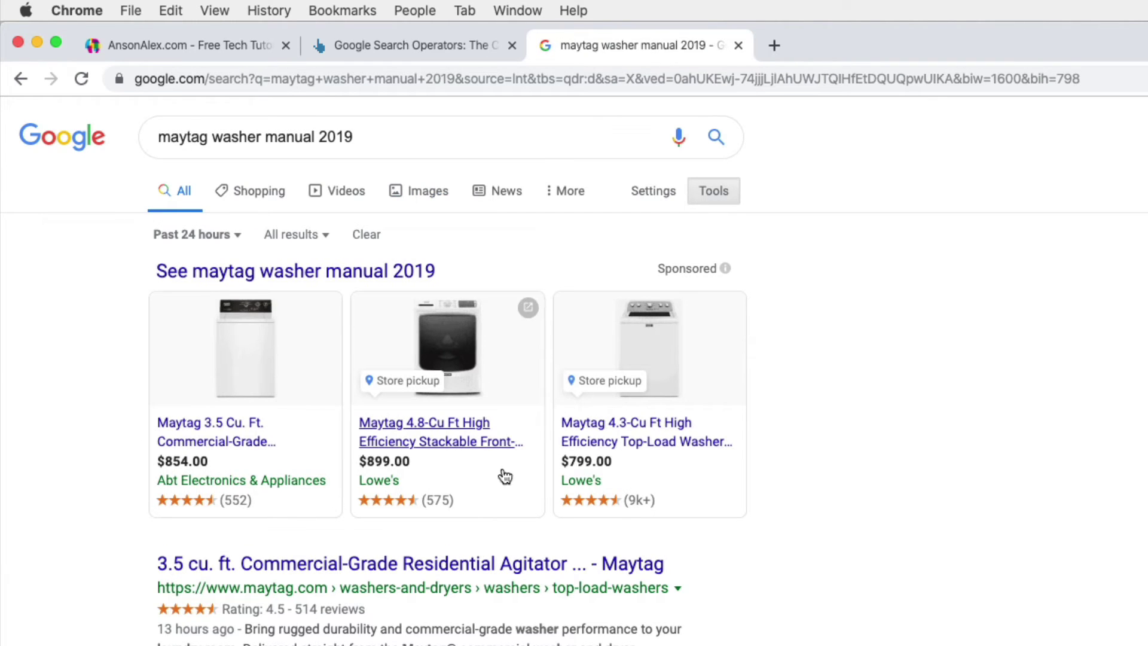
{"action": "left_click", "coordinate": [231, 236]}
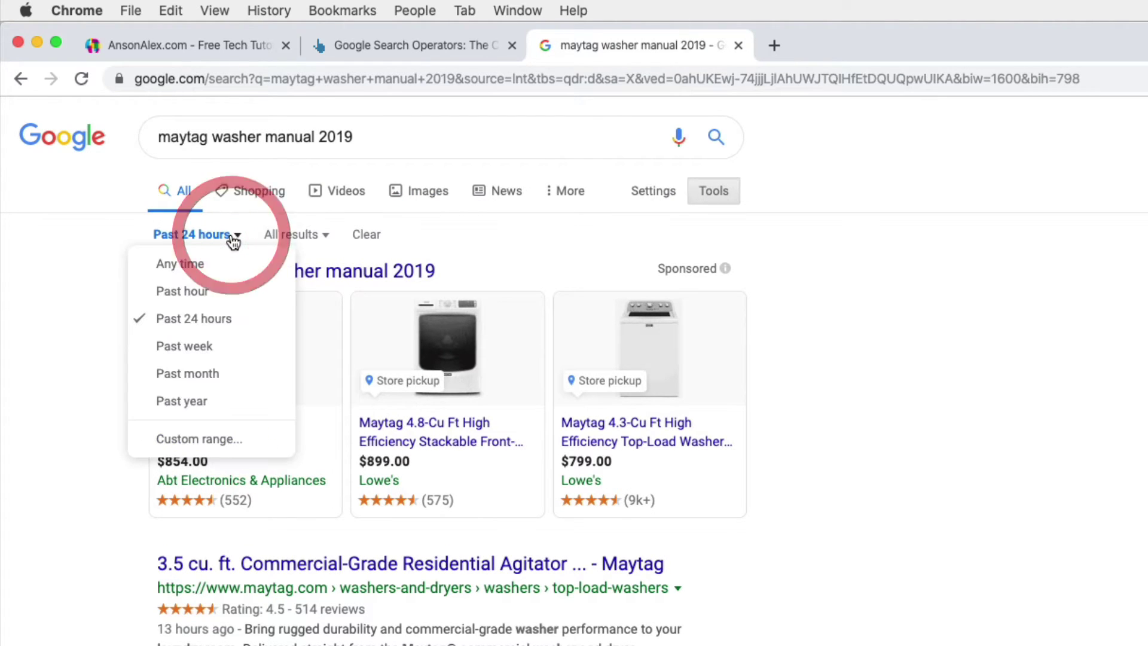
{"action": "left_click", "coordinate": [176, 266]}
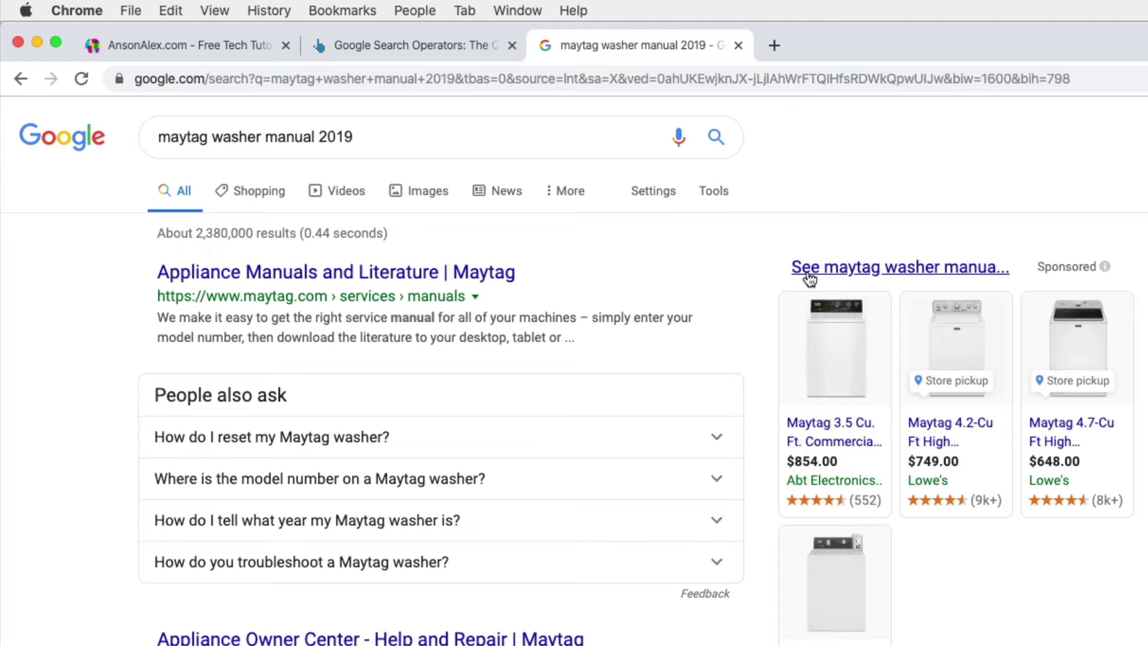
- Replace 2019 with the model number and search 'maytag washer manual mvwb765fw'
{"action": "double_click", "coordinate": [341, 137]}
{"action": "key", "text": "BackSpace"}
{"action": "key", "text": "BackSpace"}
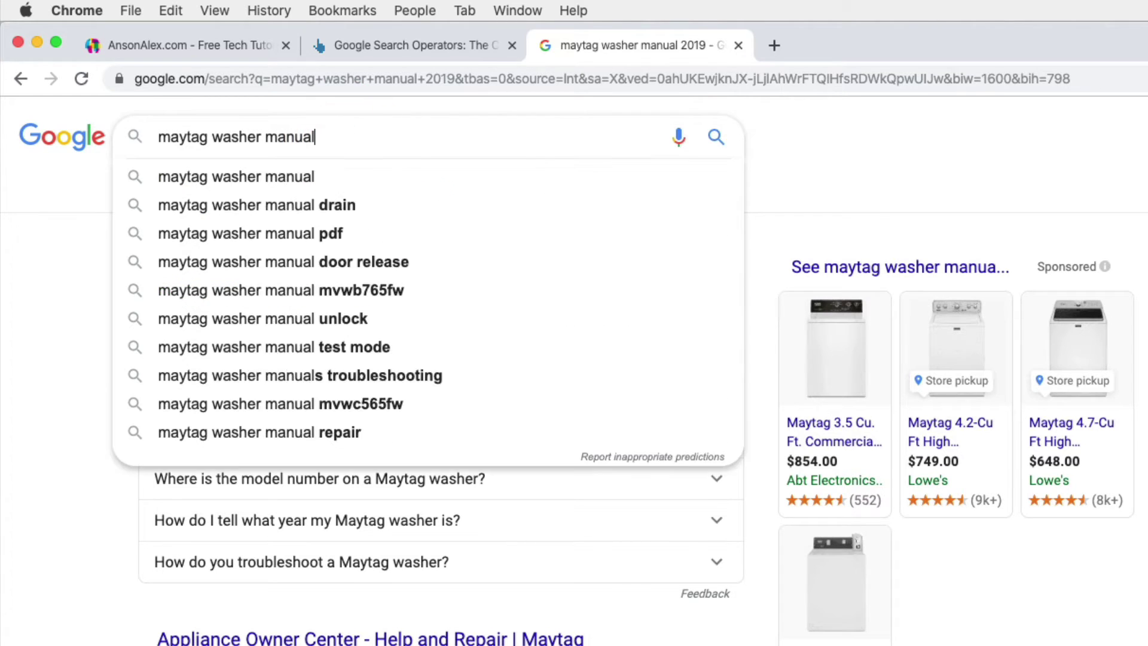
{"action": "type", "text": "mv"}
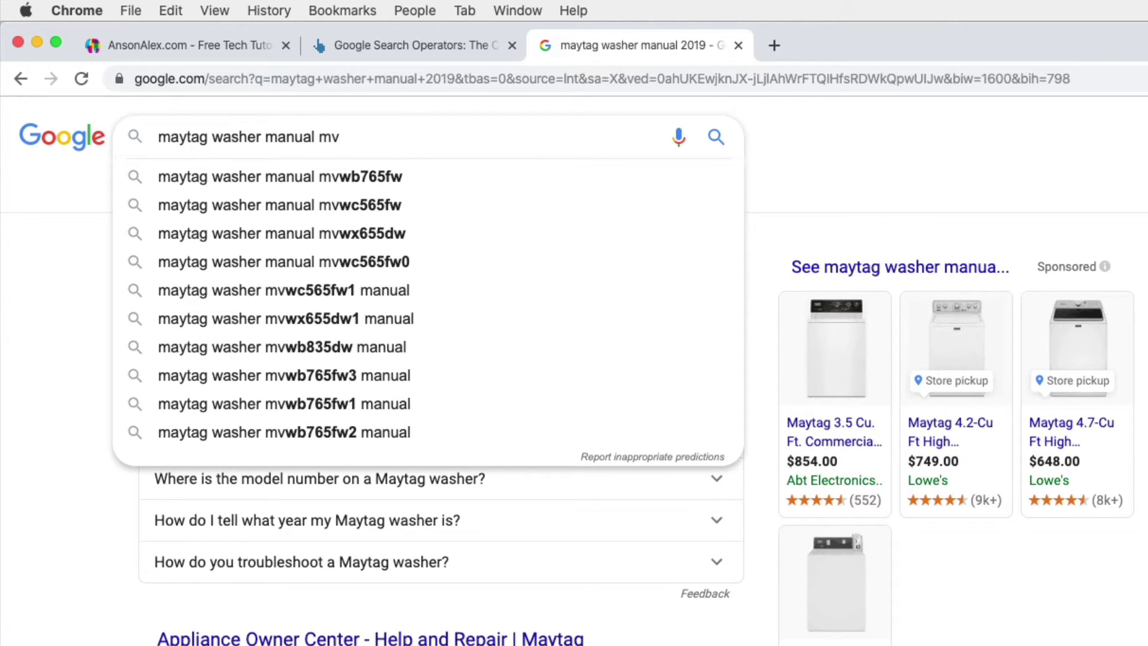
{"action": "type", "text": "w"}
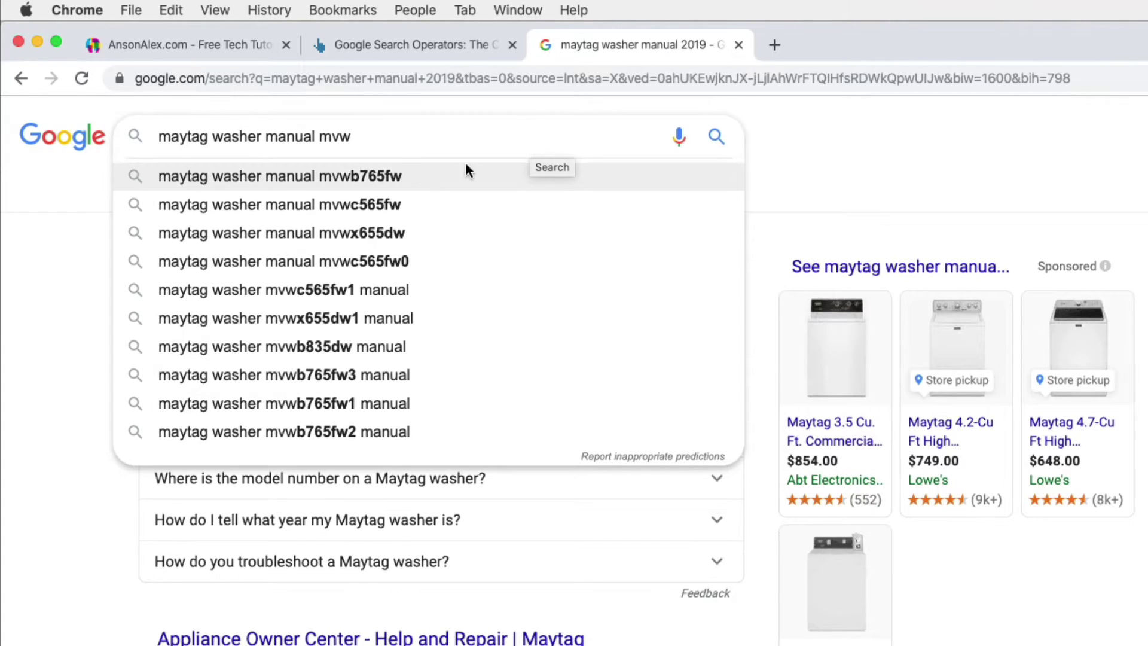
{"action": "left_click", "coordinate": [379, 178]}
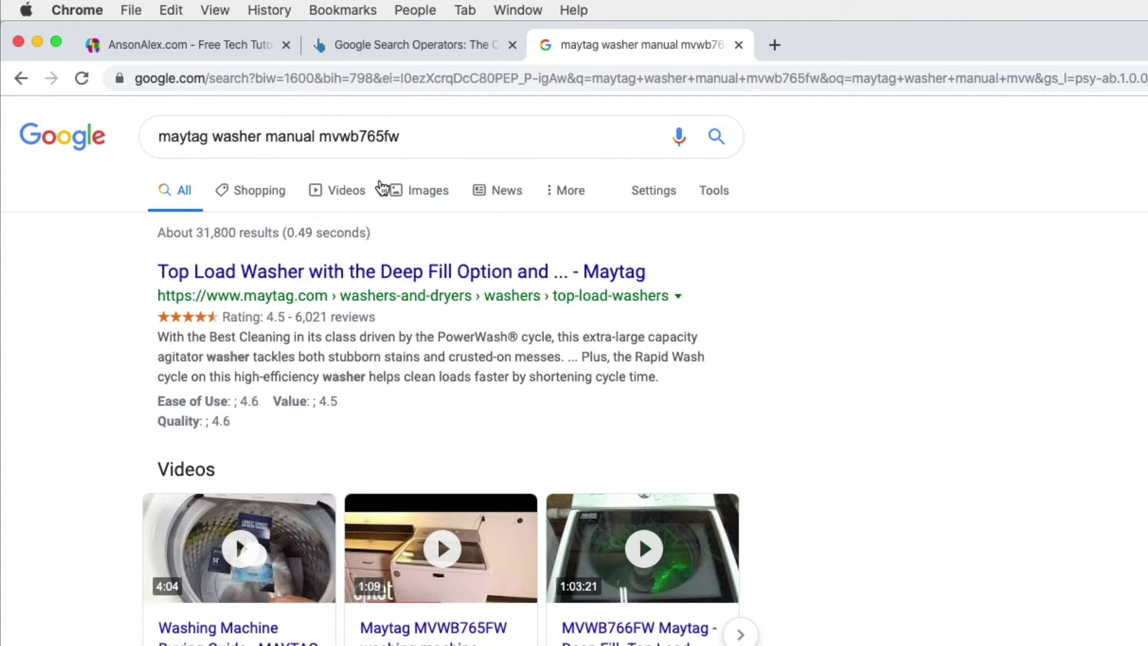
{"action": "scroll", "coordinate": [1038, 487], "scroll_direction": "down", "scroll_amount": 6}
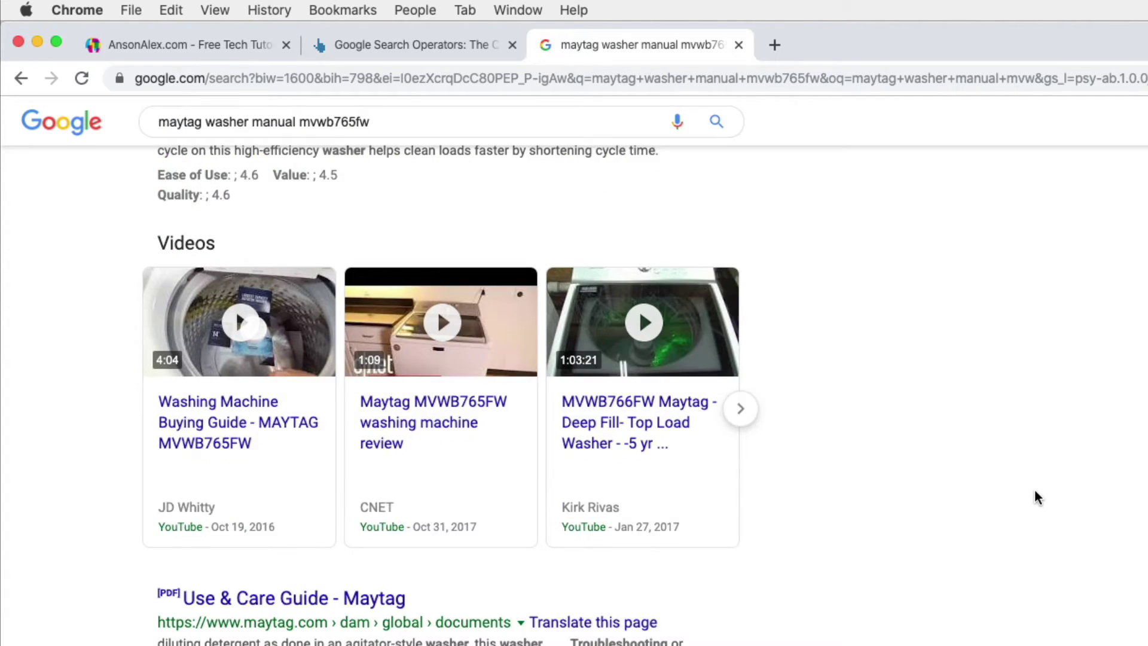
{"action": "scroll", "coordinate": [1029, 490], "scroll_direction": "down", "scroll_amount": 3}
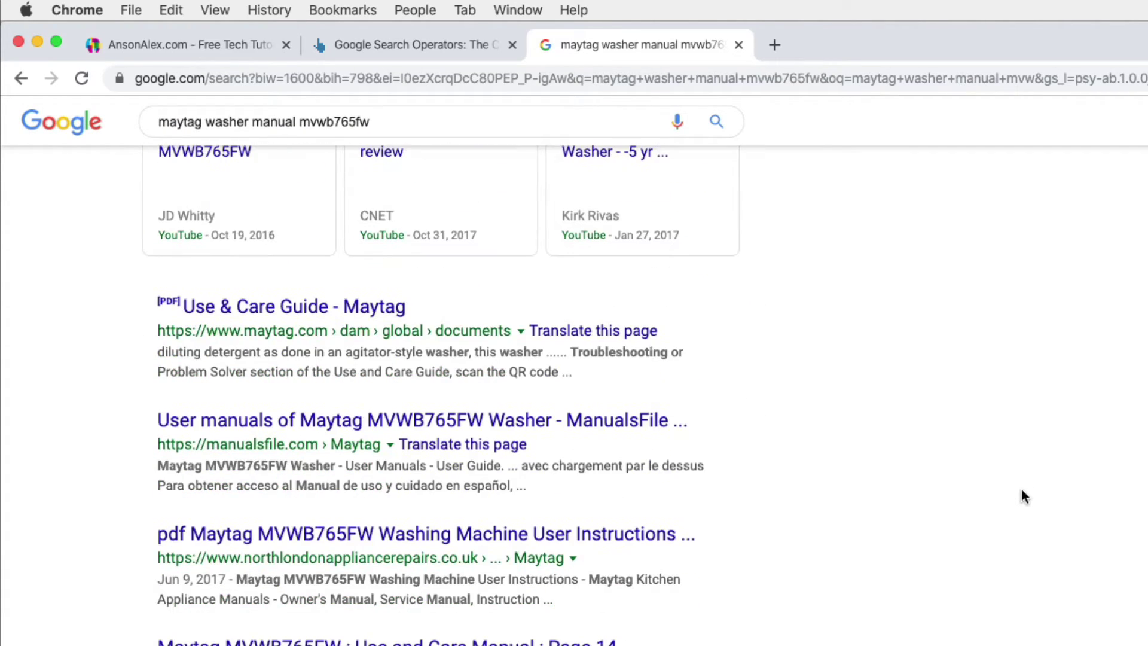
{"action": "scroll", "coordinate": [1024, 496], "scroll_direction": "down", "scroll_amount": 1}
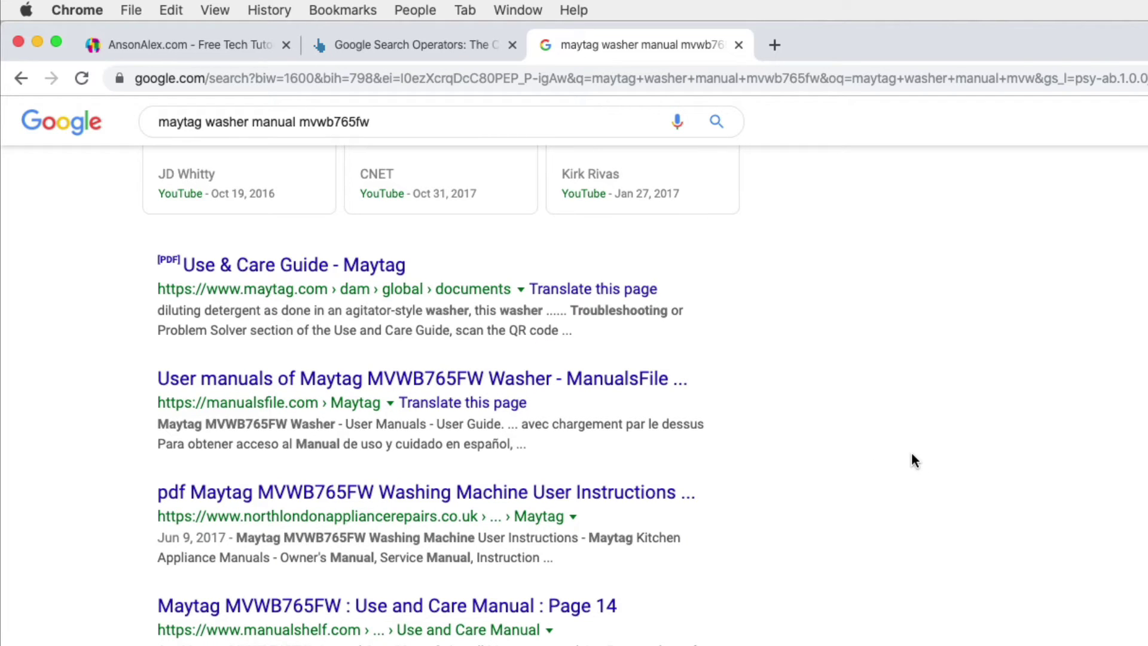
{"action": "scroll", "coordinate": [874, 460], "scroll_direction": "up", "scroll_amount": 8}
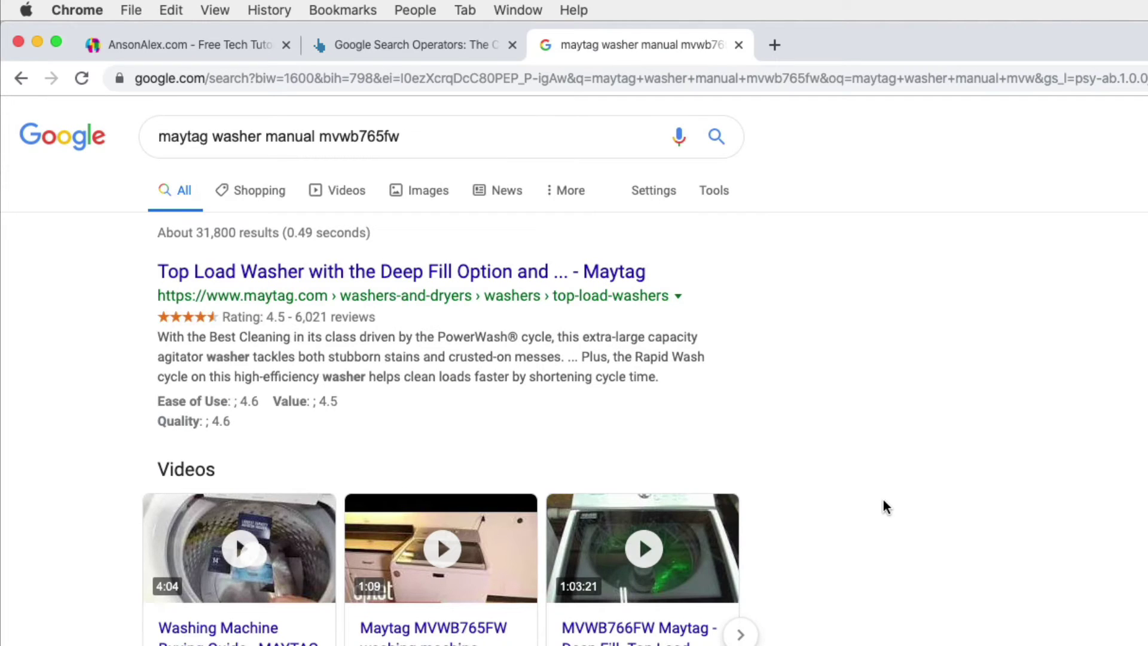
- Wrap mvwb765fw in quotes so the query reads maytag washer manual "mvwb765fw"
{"action": "left_click", "coordinate": [323, 138]}
{"action": "type", "text": "\""}
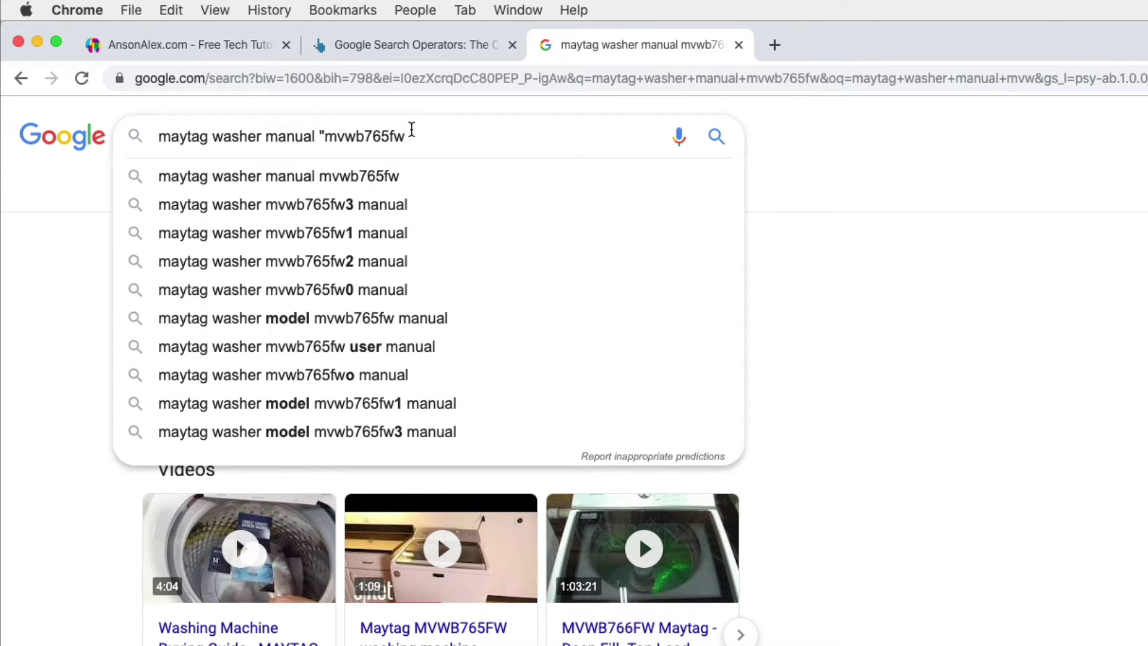
{"action": "left_click", "coordinate": [413, 132]}
{"action": "type", "text": "\""}
{"action": "left_click", "coordinate": [842, 305]}
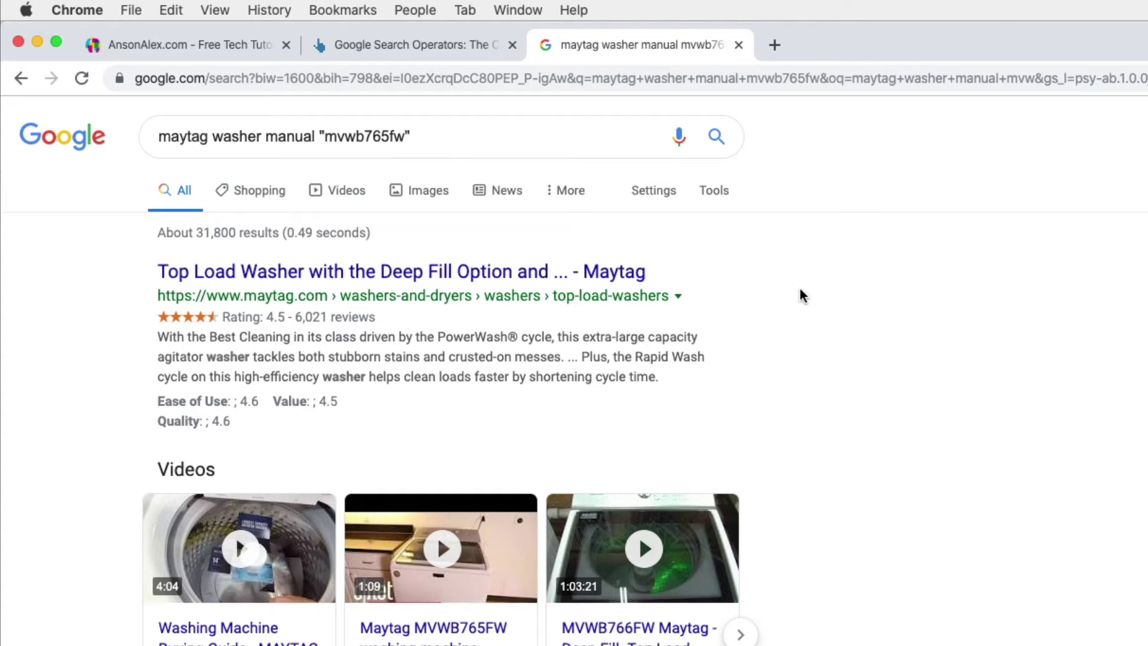
- Append site:maytag.com to the quoted query, leaving about 130 maytag.com results
{"action": "left_click", "coordinate": [542, 138]}
{"action": "type", "text": "site"}
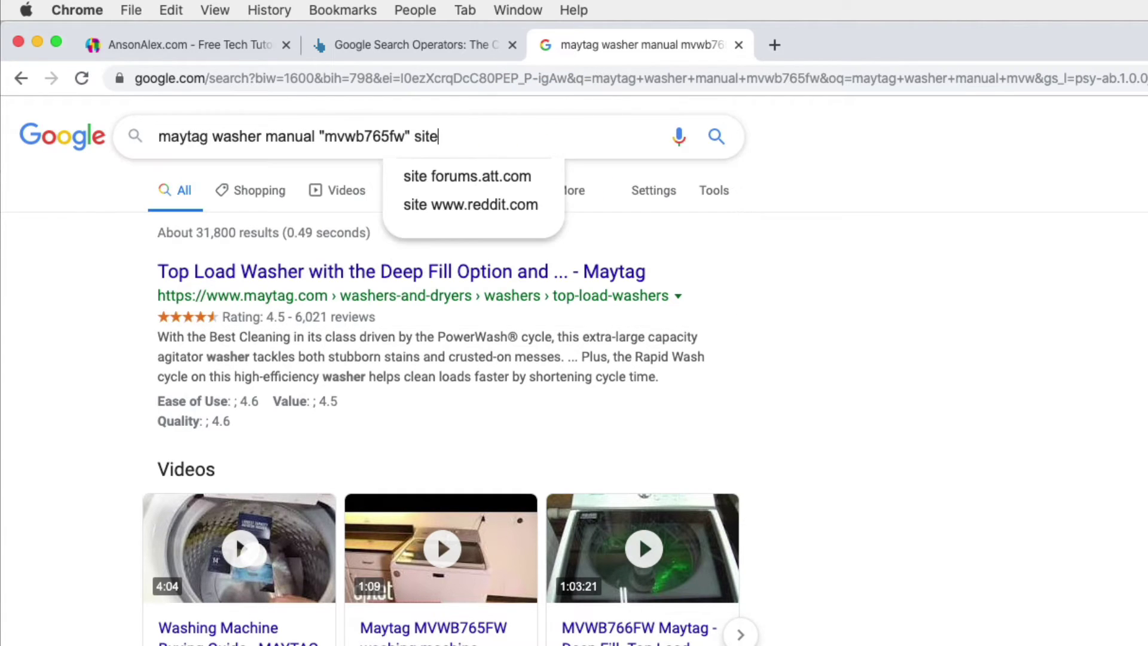
{"action": "type", "text": ":maytag"}
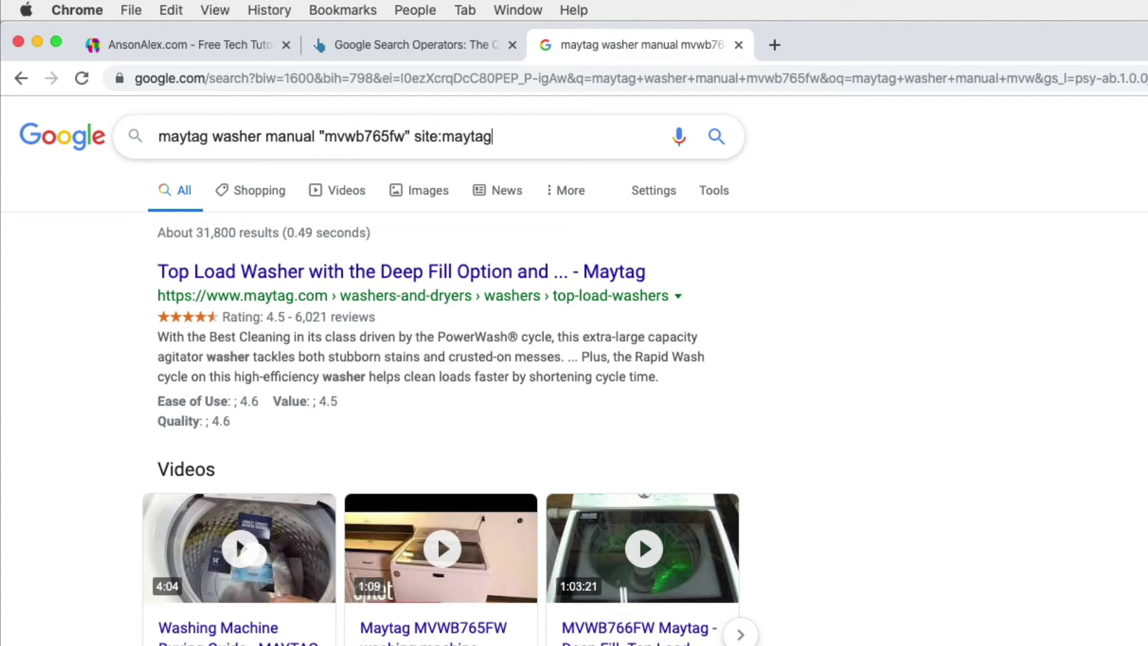
{"action": "type", "text": ".com"}
{"action": "key", "text": "Return"}
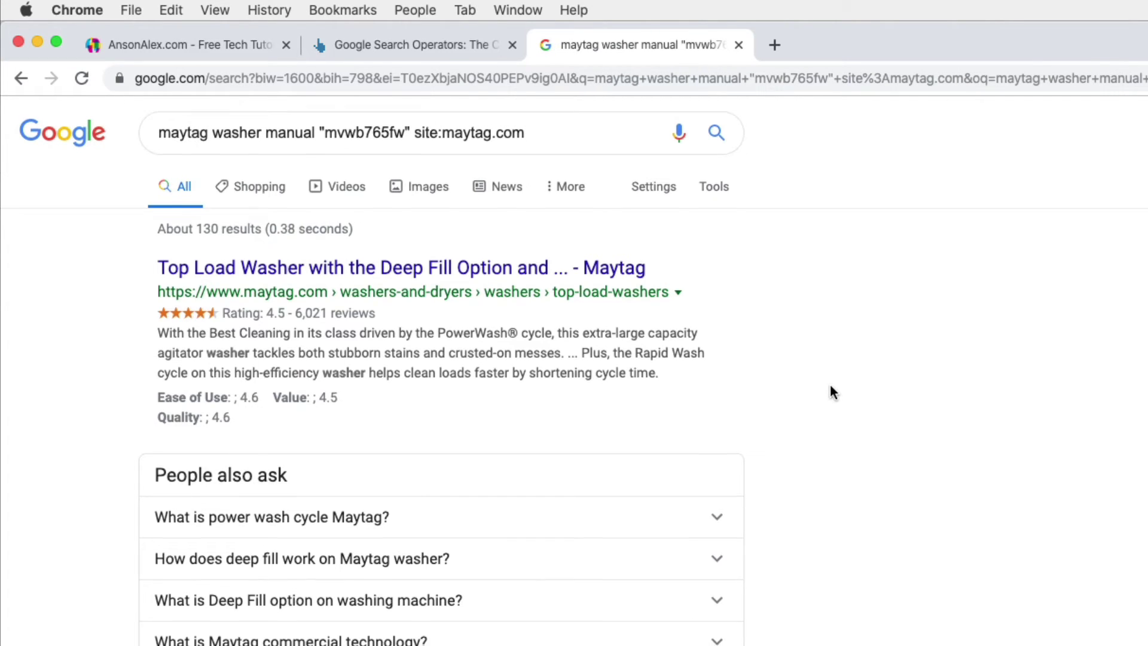
{"action": "scroll", "coordinate": [831, 386], "scroll_direction": "down", "scroll_amount": 5}
{"action": "scroll", "coordinate": [831, 388], "scroll_direction": "down", "scroll_amount": 5}
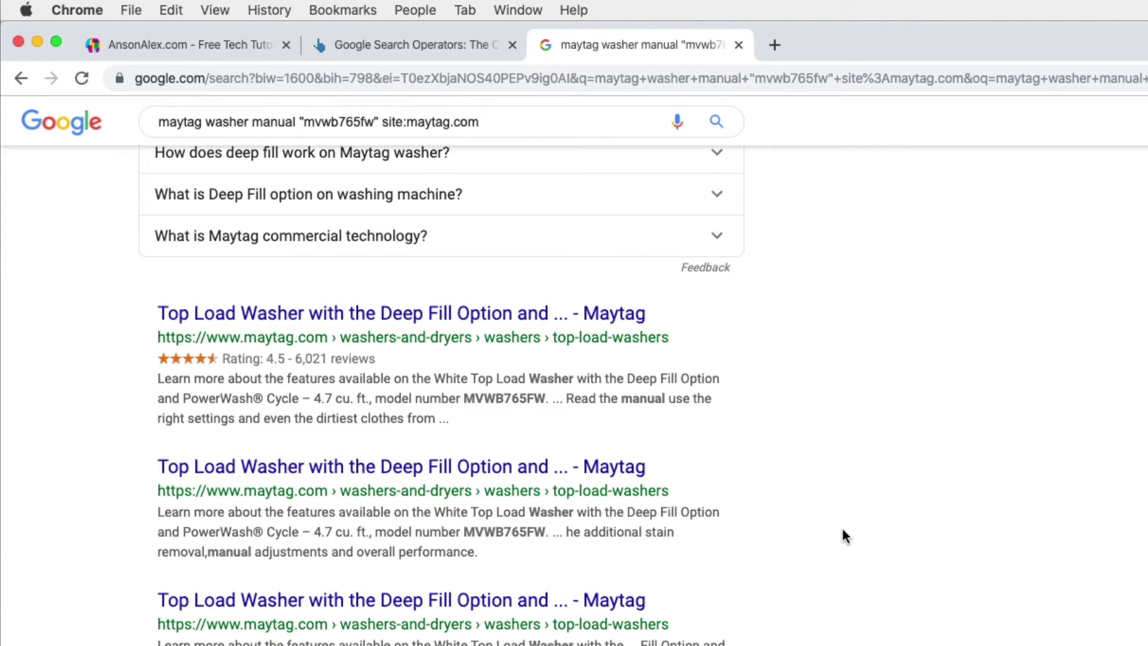
{"action": "scroll", "coordinate": [853, 523], "scroll_direction": "up", "scroll_amount": 4}
{"action": "scroll", "coordinate": [859, 519], "scroll_direction": "up", "scroll_amount": 5}
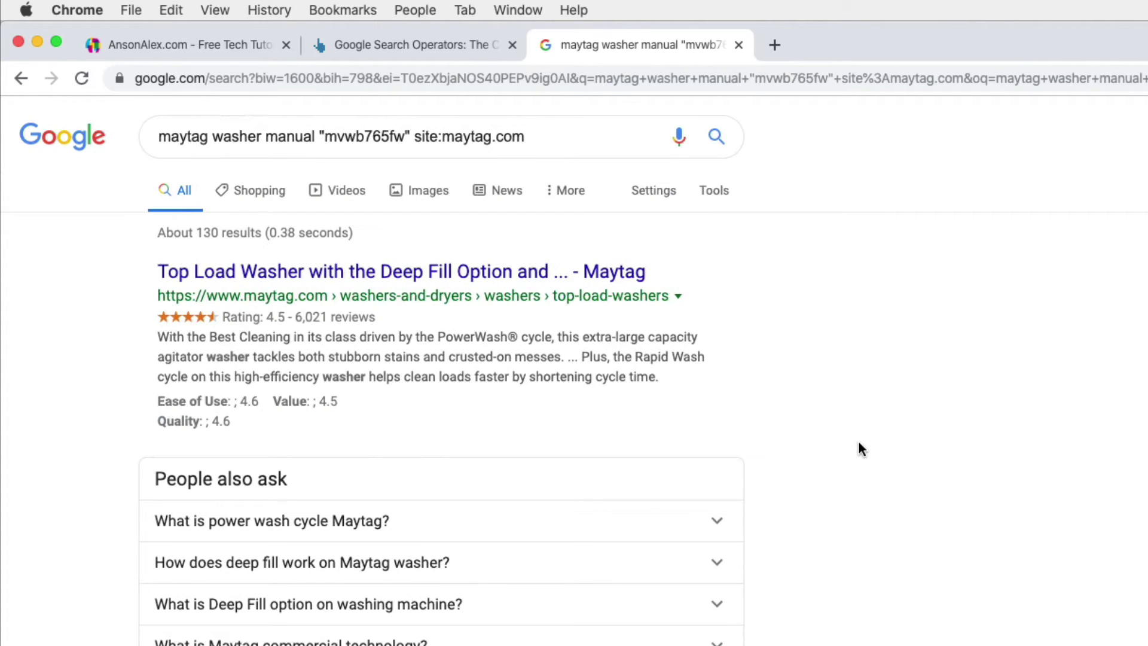
- Add filetype:pdf to the query and rerun the search
{"action": "left_click", "coordinate": [594, 153]}
{"action": "type", "text": "file"}
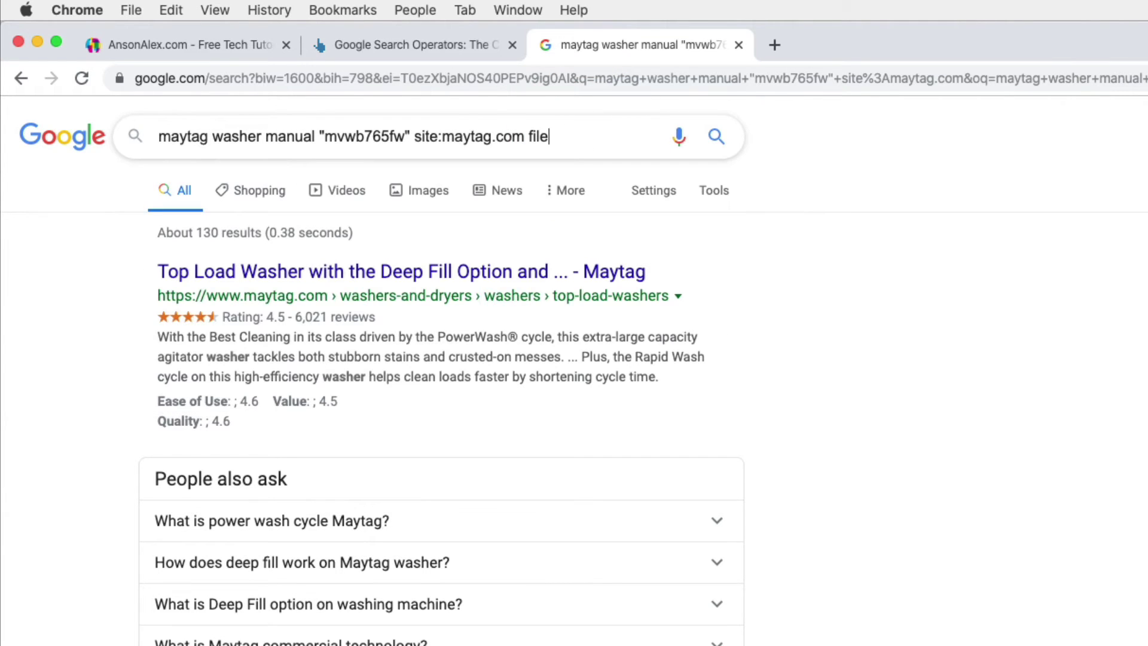
{"action": "type", "text": "type:pdf"}
{"action": "key", "text": "Return"}
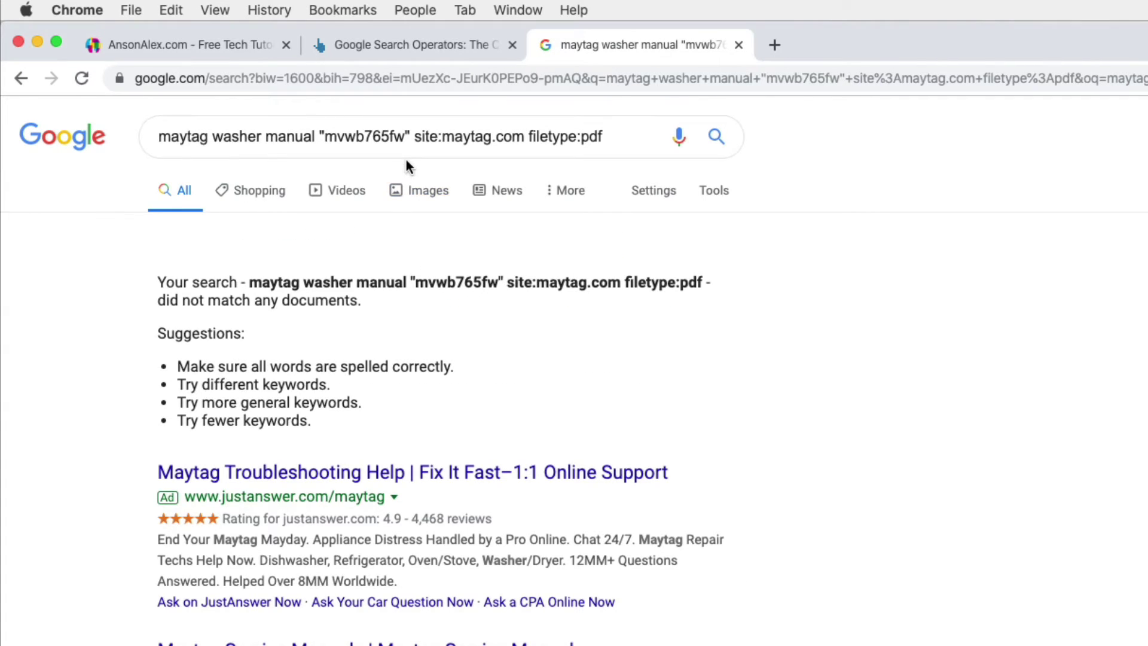
- Remove the quotes around mvwb765fw and search again, leaving the Use & Care Guide PDF
{"action": "left_click", "coordinate": [410, 137]}
{"action": "key", "text": "BackSpace"}
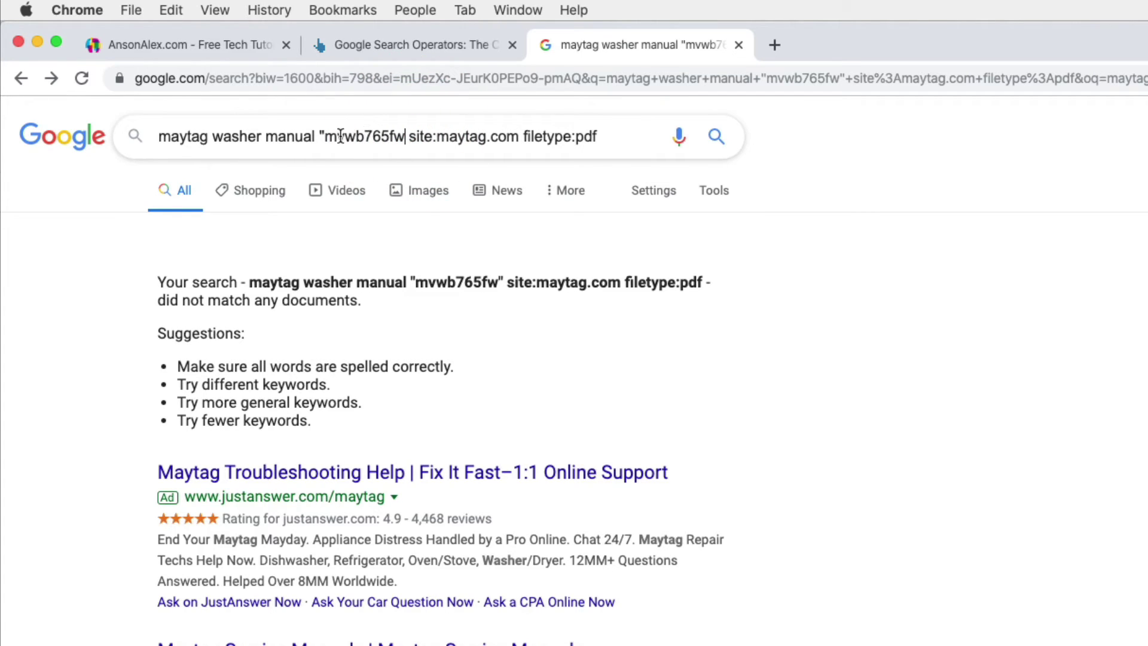
{"action": "left_click", "coordinate": [326, 136]}
{"action": "key", "text": "BackSpace"}
{"action": "key", "text": "Return"}
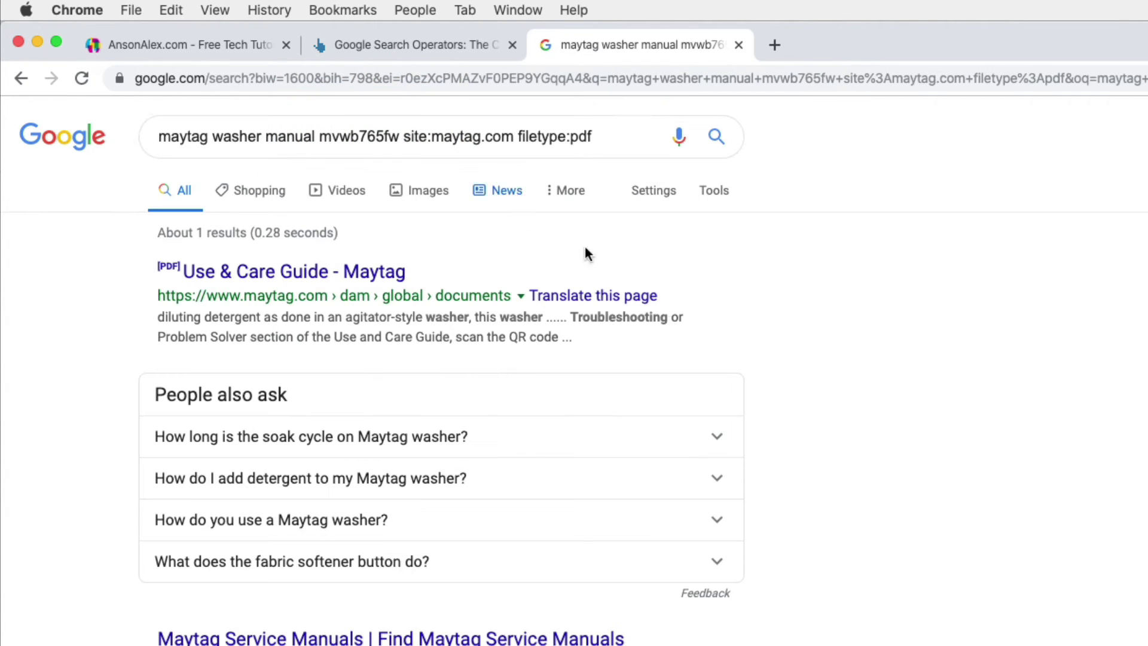
{"action": "left_click", "coordinate": [1048, 493]}
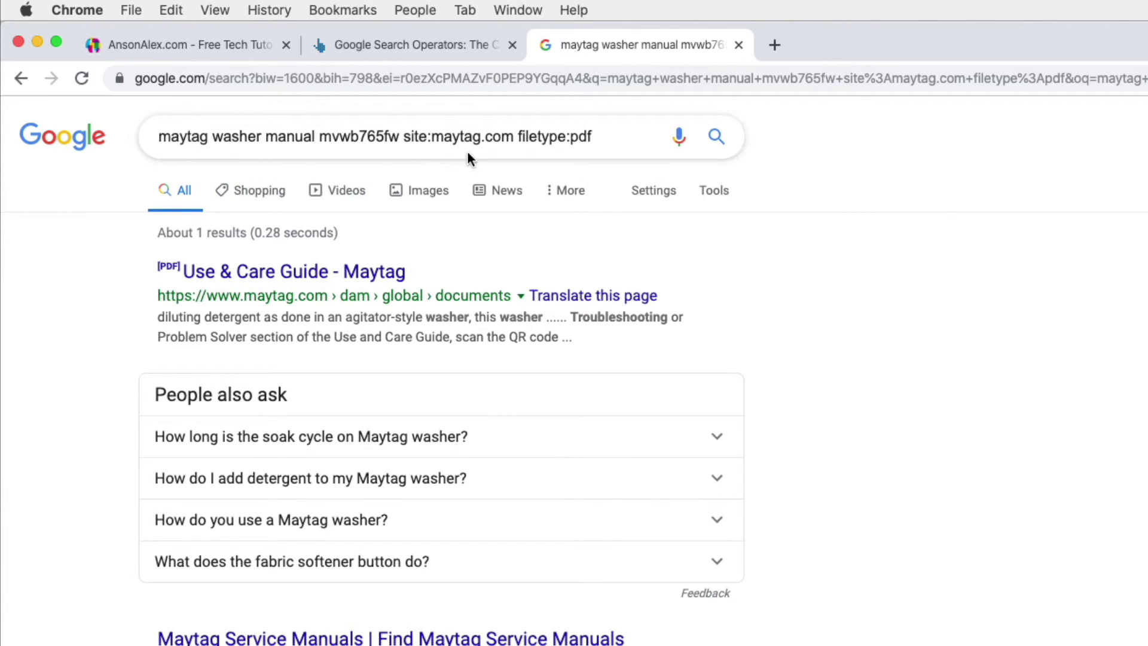
{"action": "left_click", "coordinate": [758, 275]}
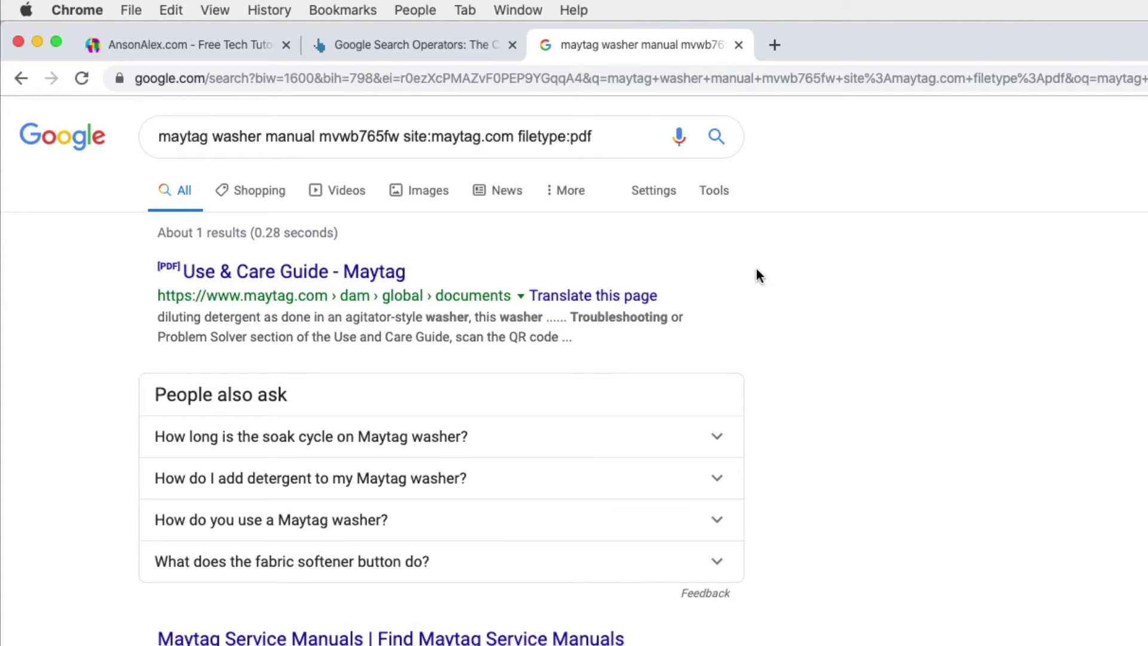
{"action": "left_click", "coordinate": [387, 269]}
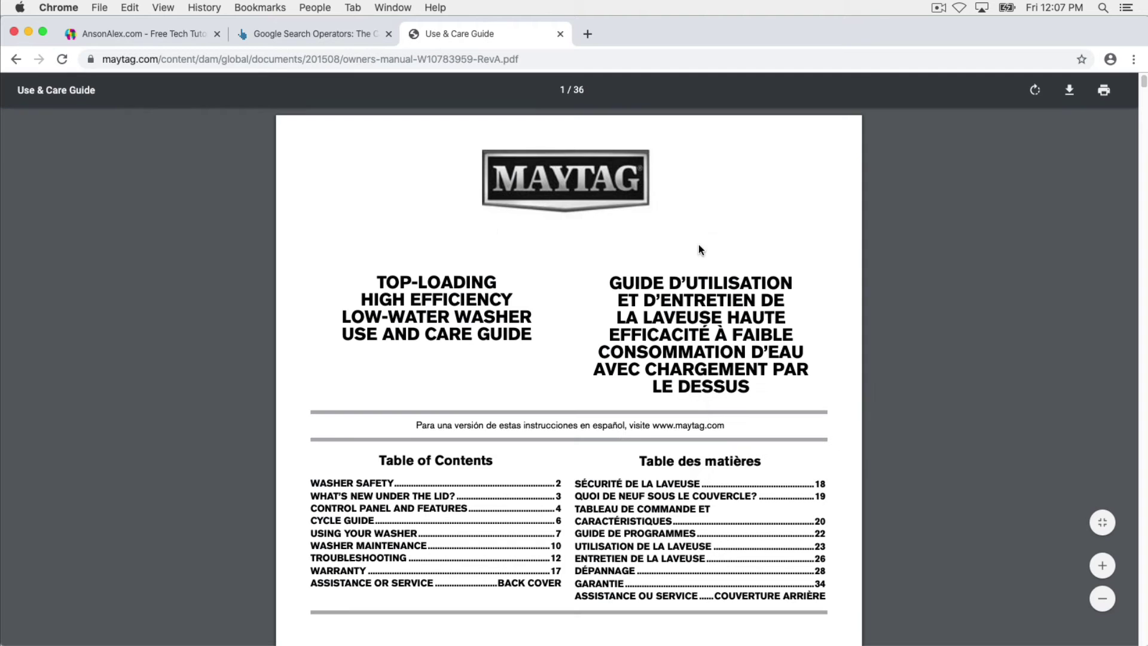
{"action": "scroll", "coordinate": [885, 268], "scroll_direction": "down", "scroll_amount": 20}
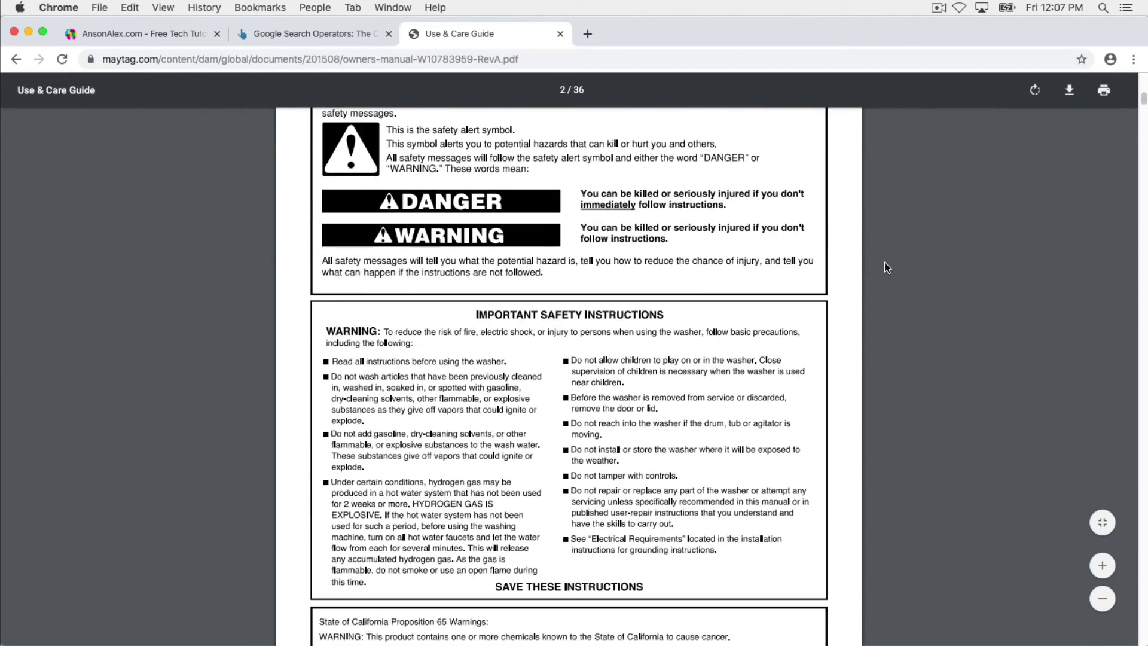
{"action": "scroll", "coordinate": [885, 264], "scroll_direction": "down", "scroll_amount": 8}
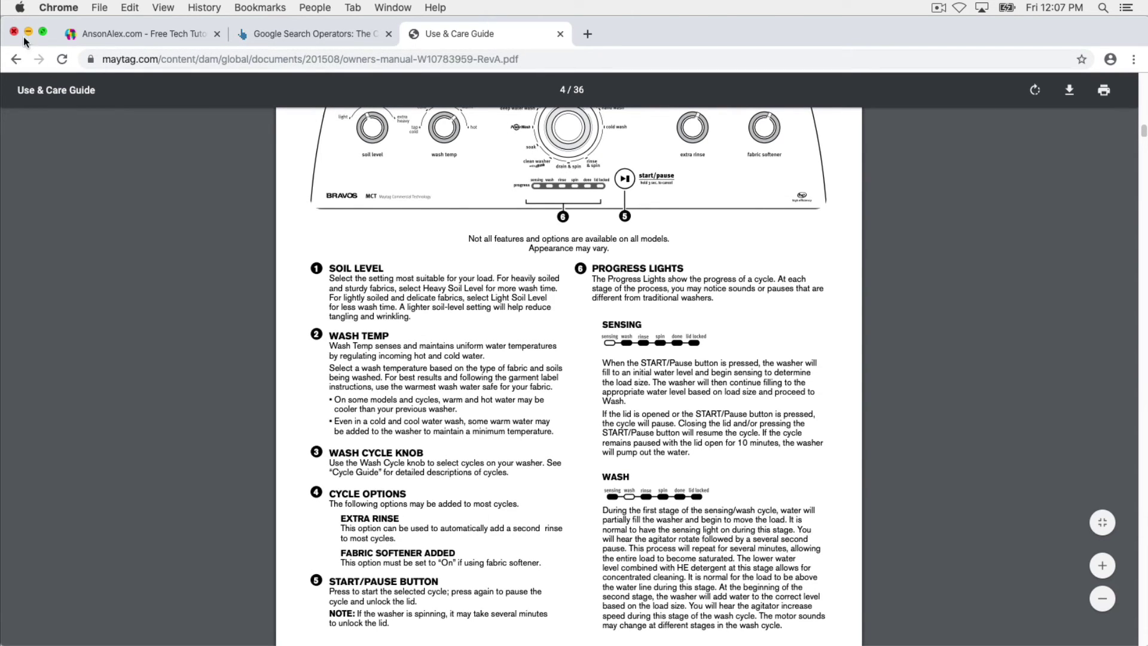
{"action": "left_click", "coordinate": [18, 57]}
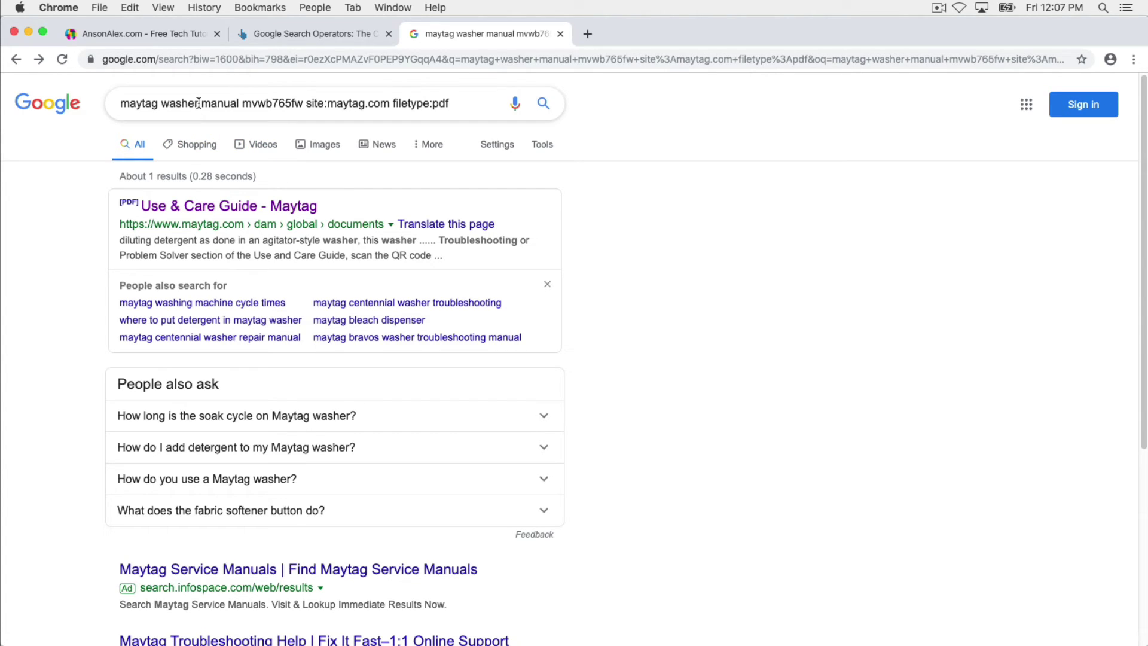
- Cut the query down to 'maytag washer' and search it
{"action": "left_click_drag", "start_coordinate": [199, 104], "coordinate": [466, 101]}
{"action": "key", "text": "BackSpace"}
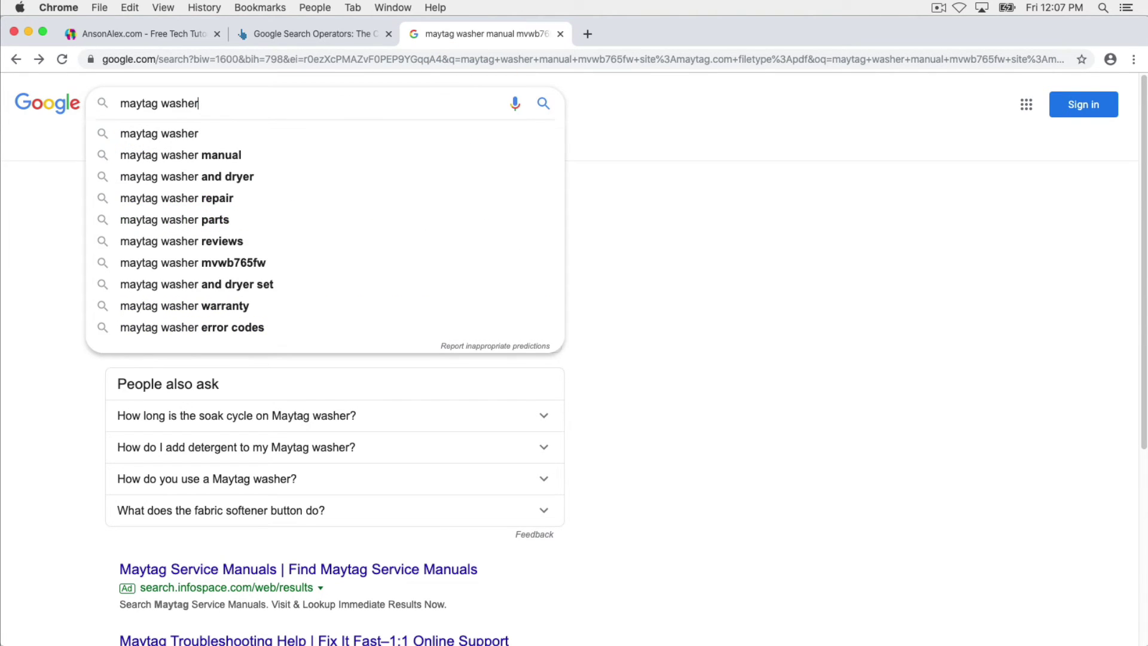
{"action": "key", "text": "Return"}
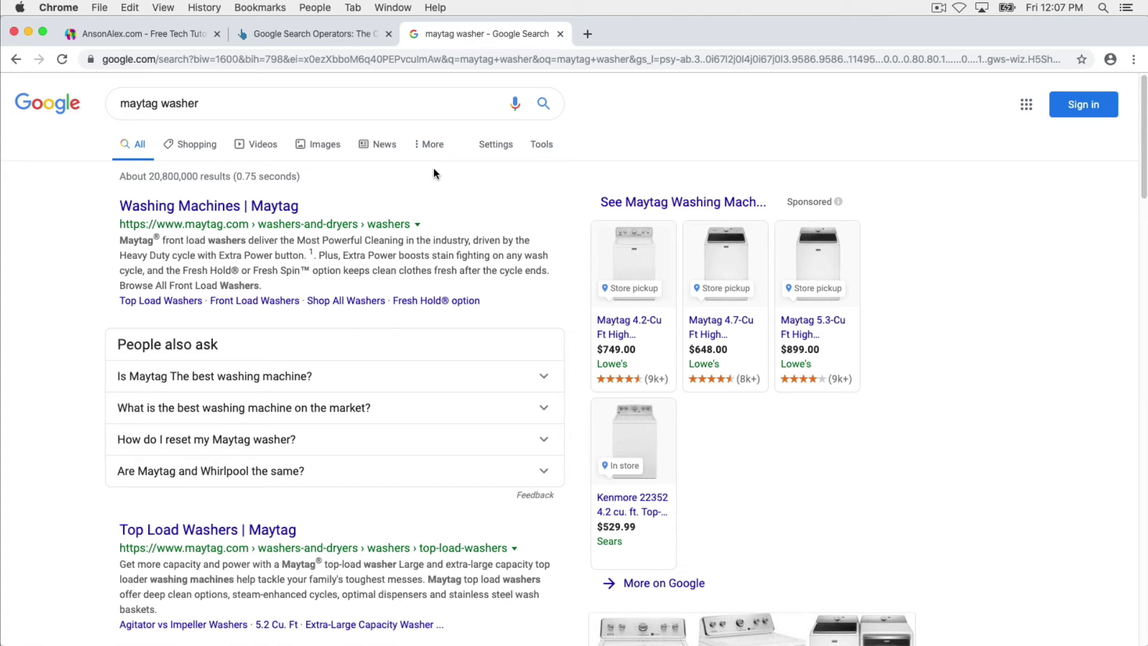
- Show Shopping results for maytag washer filtered to Available nearby
{"action": "left_click", "coordinate": [197, 146]}
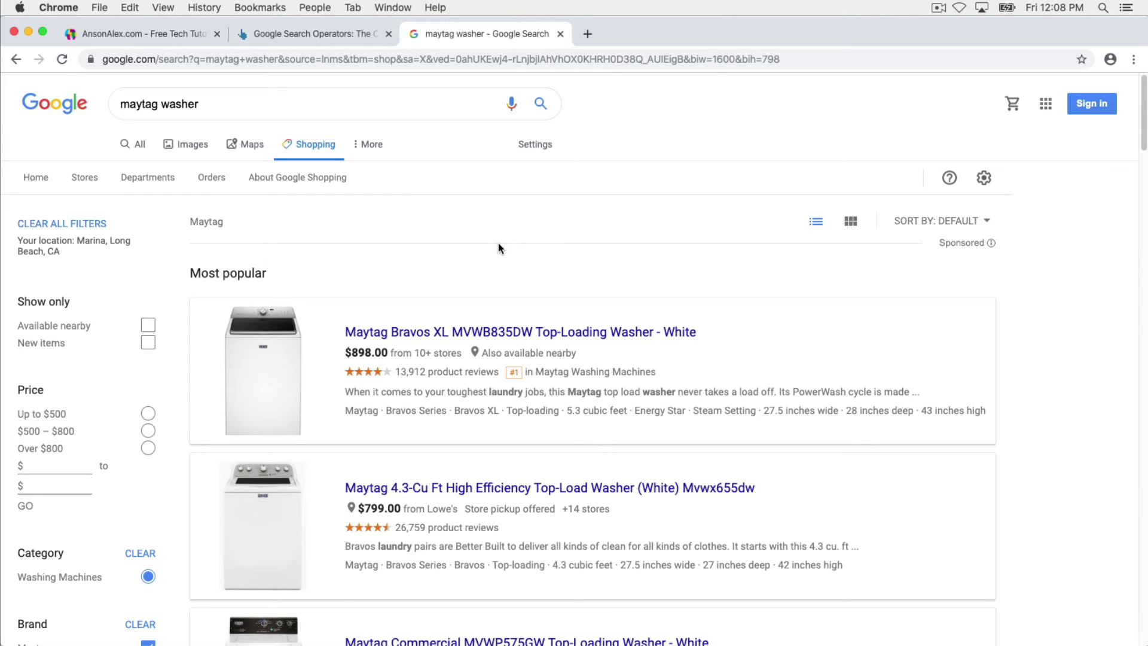
{"action": "left_click", "coordinate": [148, 327]}
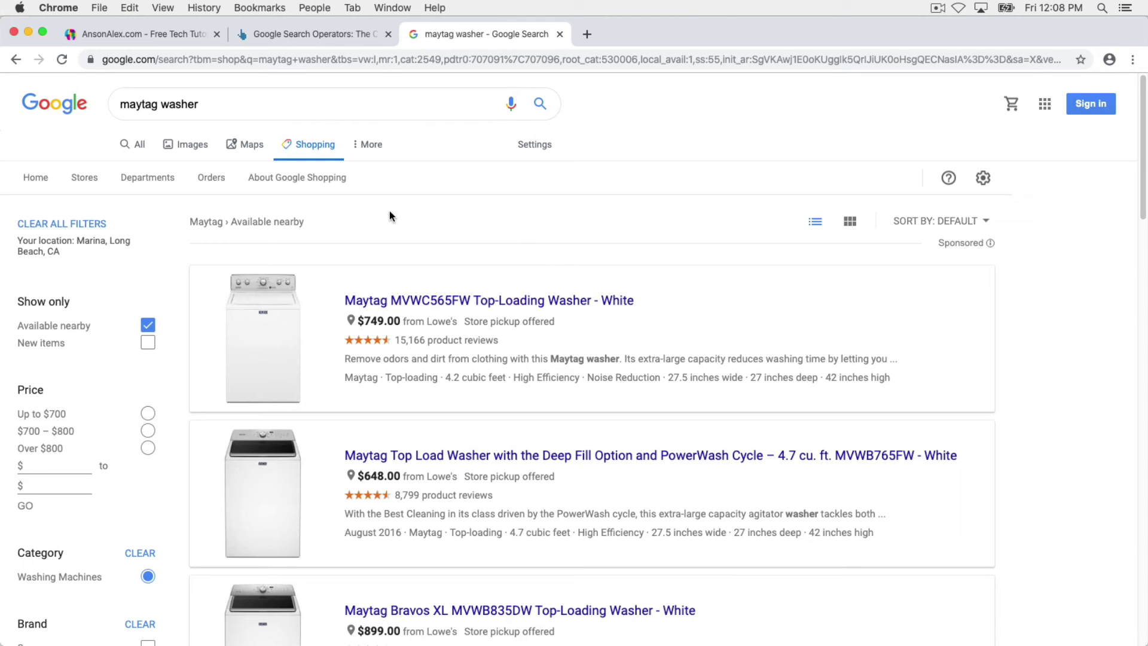
{"action": "left_click", "coordinate": [367, 145]}
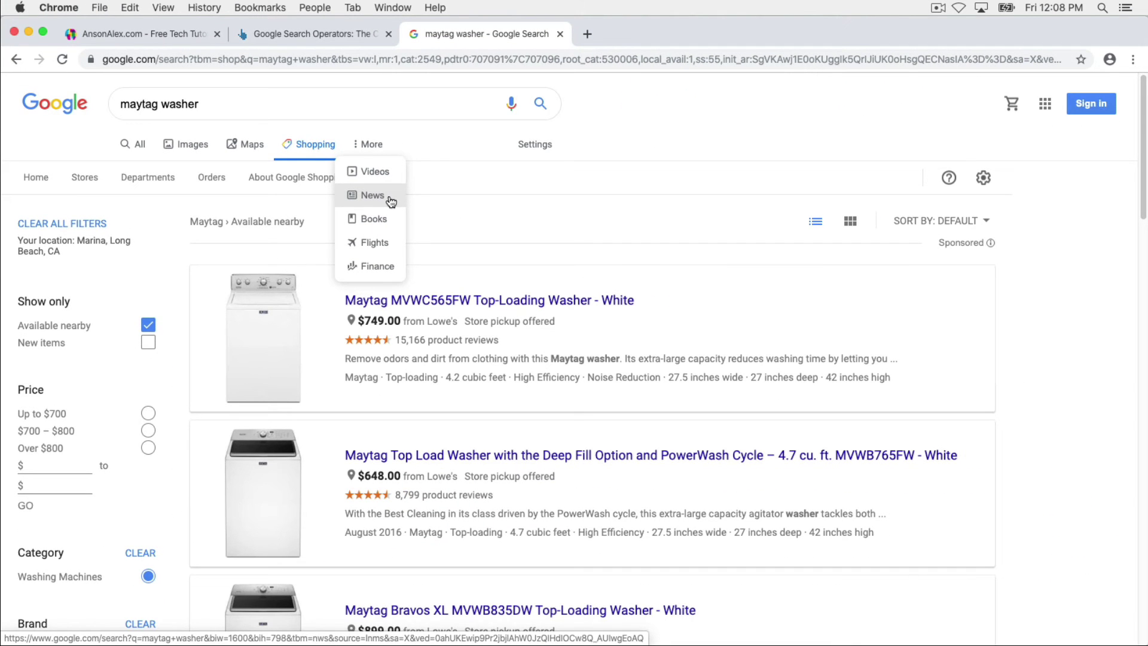
{"action": "left_click", "coordinate": [430, 162]}
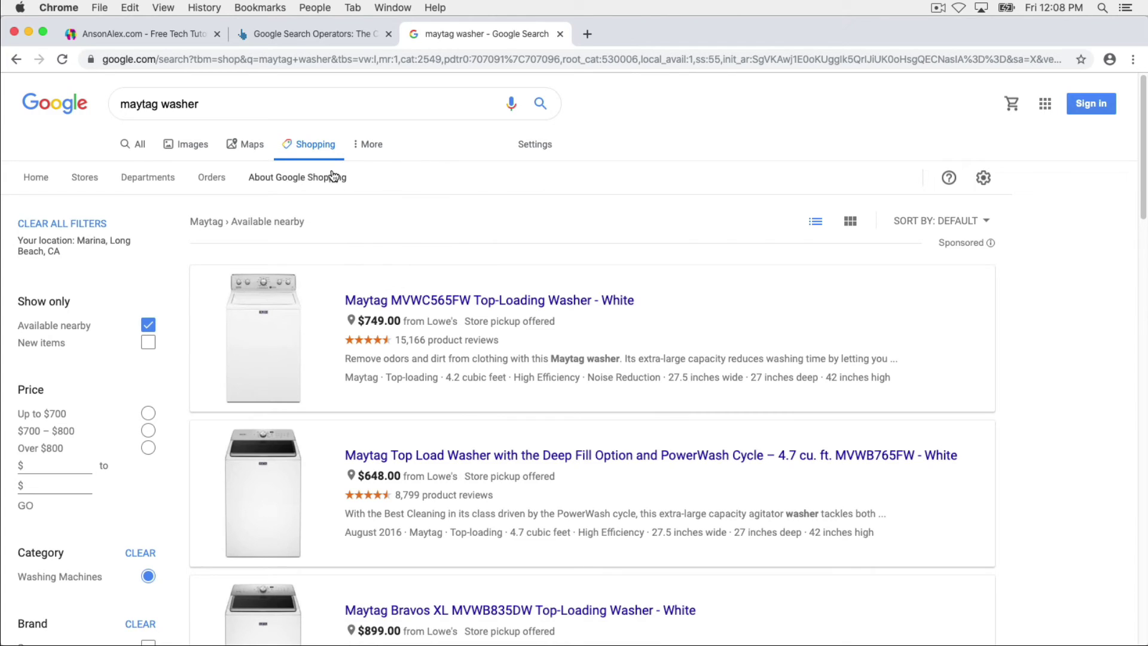
- Show maytag washer Images filtered to Size: Large, leaving Usage rights and Time unchanged
{"action": "left_click", "coordinate": [182, 145]}
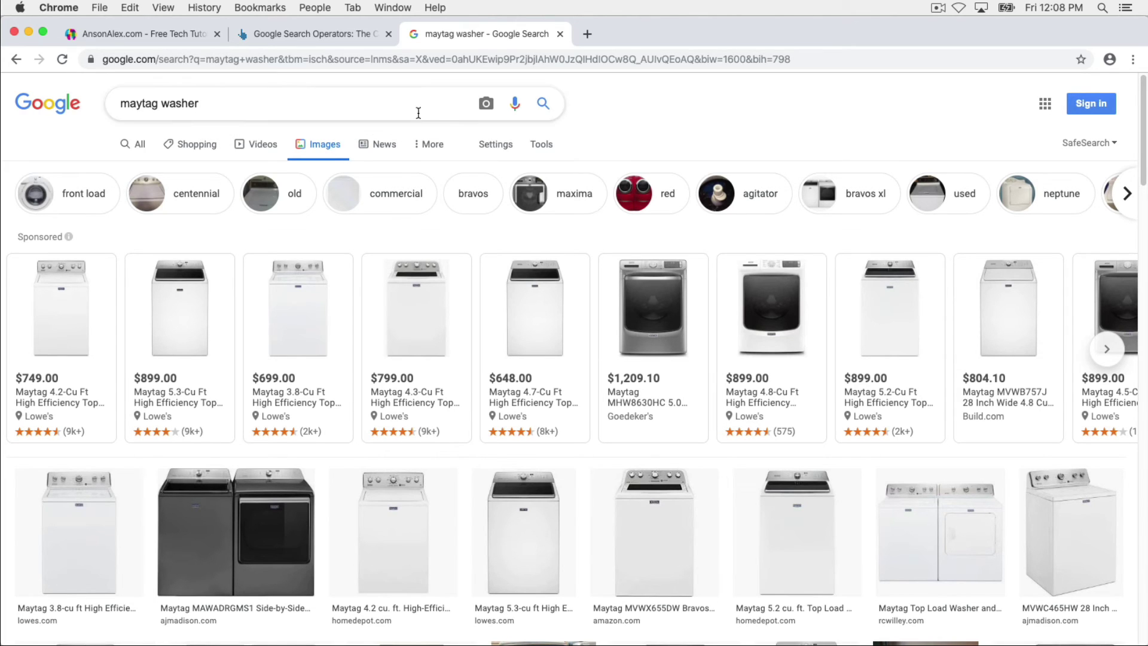
{"action": "left_click", "coordinate": [544, 151]}
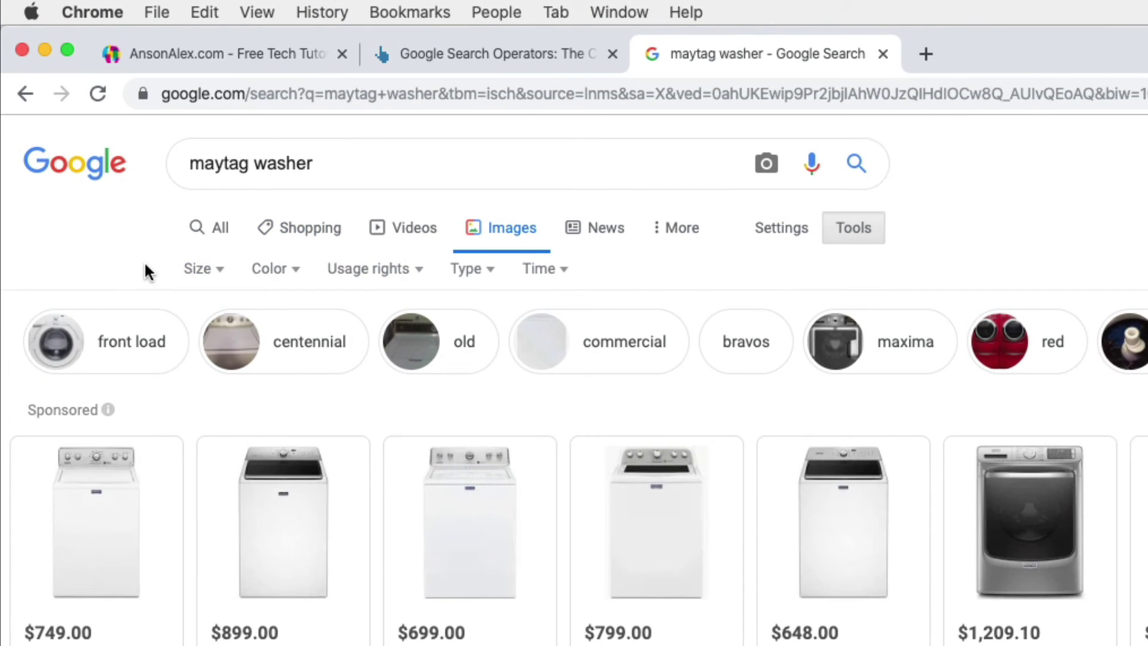
{"action": "left_click", "coordinate": [220, 271]}
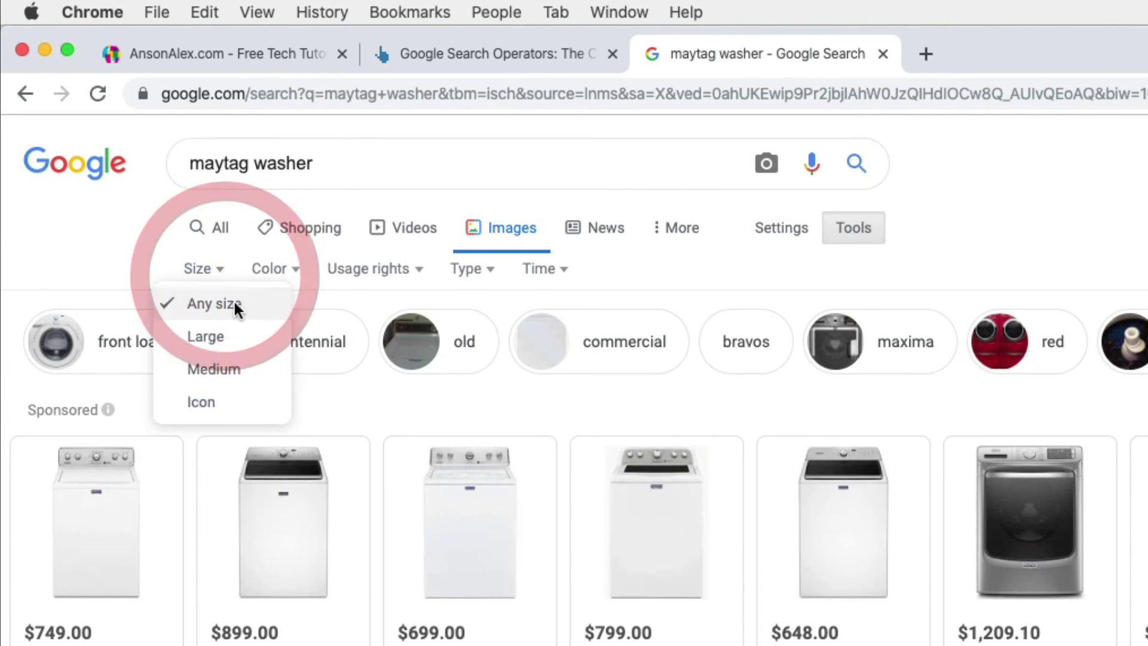
{"action": "left_click", "coordinate": [254, 334]}
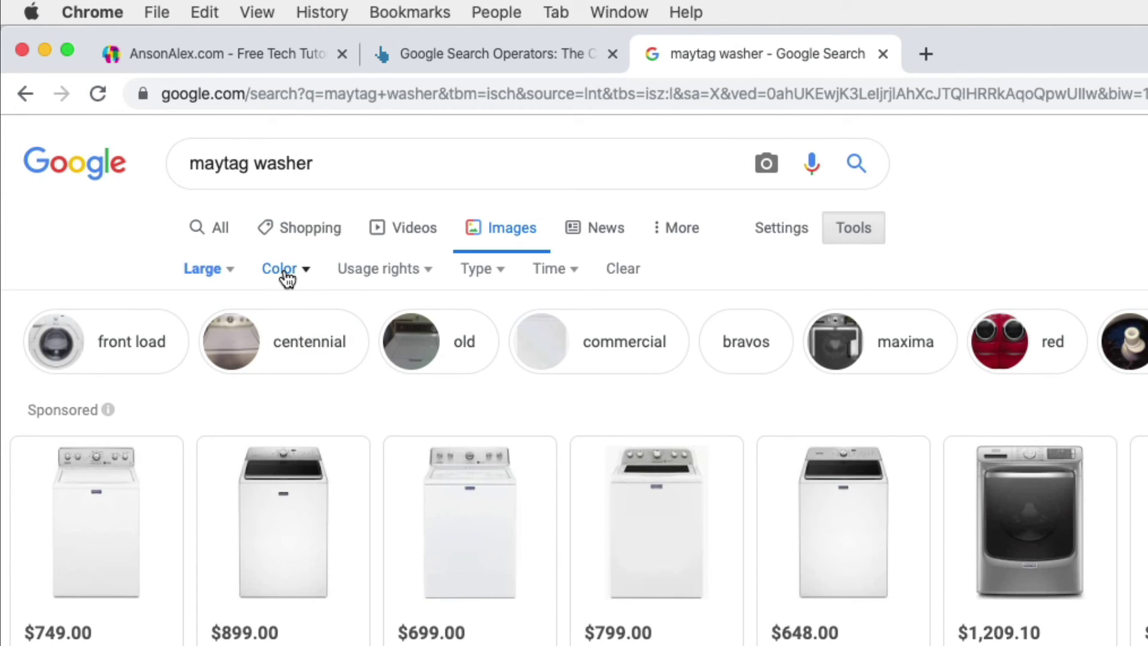
{"action": "left_click", "coordinate": [426, 268]}
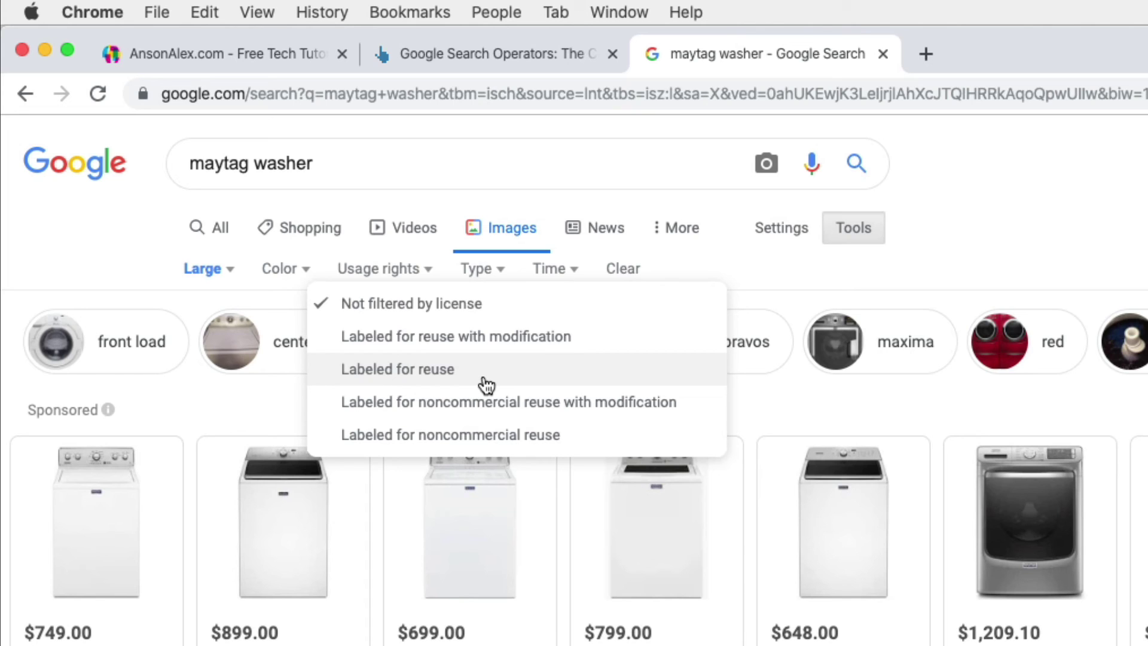
{"action": "left_click", "coordinate": [639, 263]}
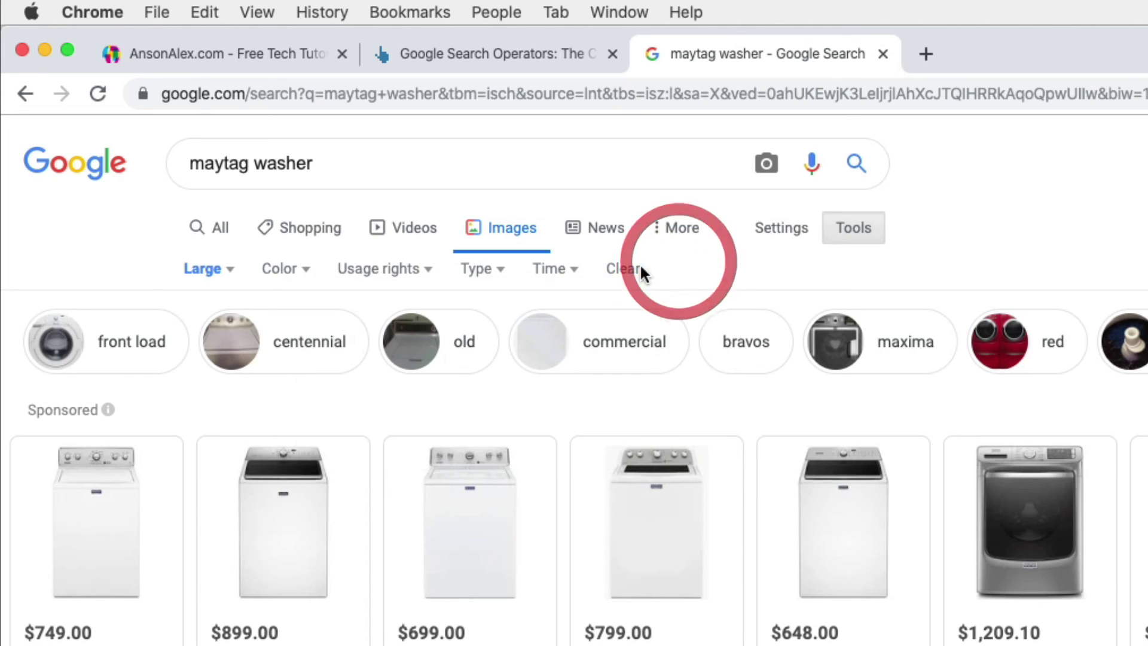
{"action": "left_click", "coordinate": [576, 269]}
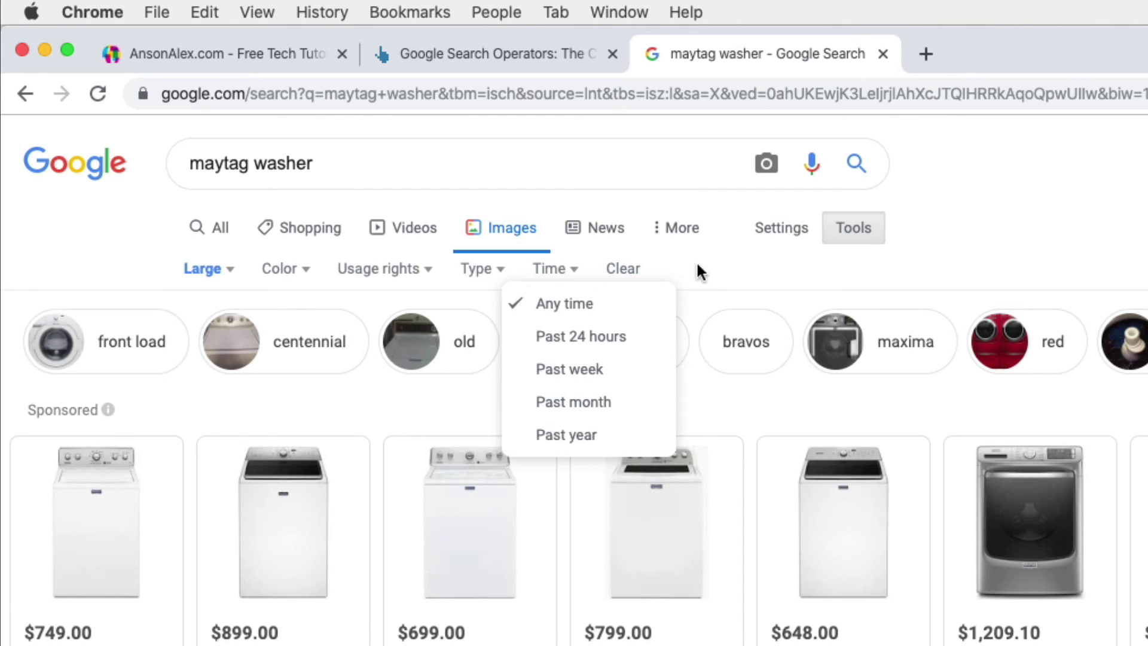
{"action": "left_click", "coordinate": [720, 267]}
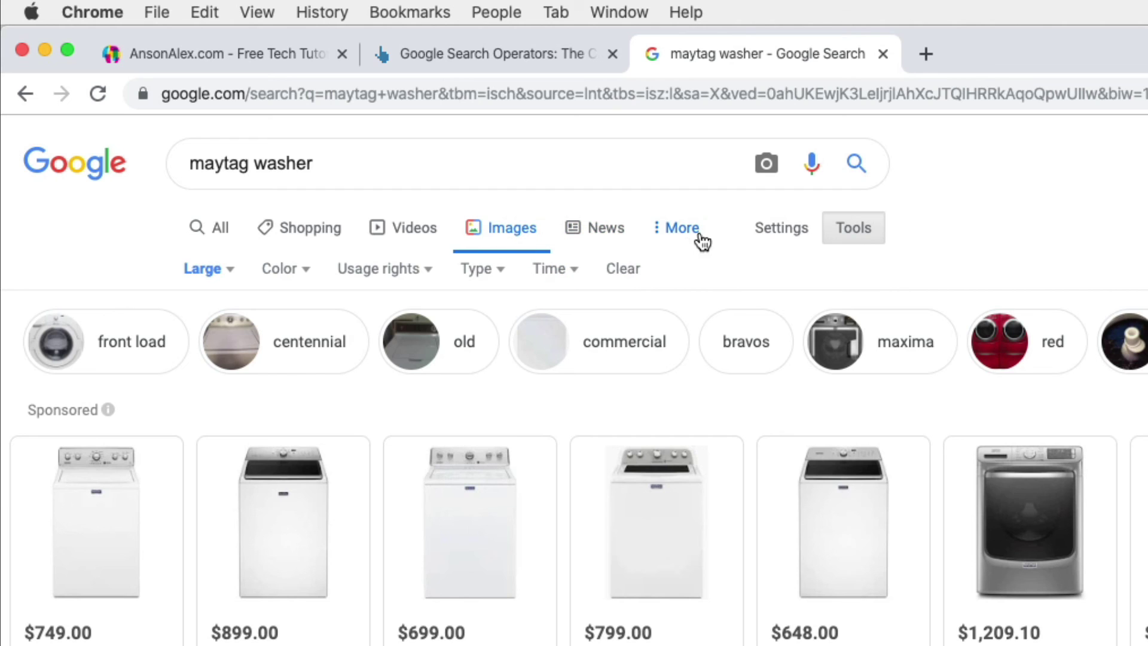
{"action": "left_click", "coordinate": [765, 165]}
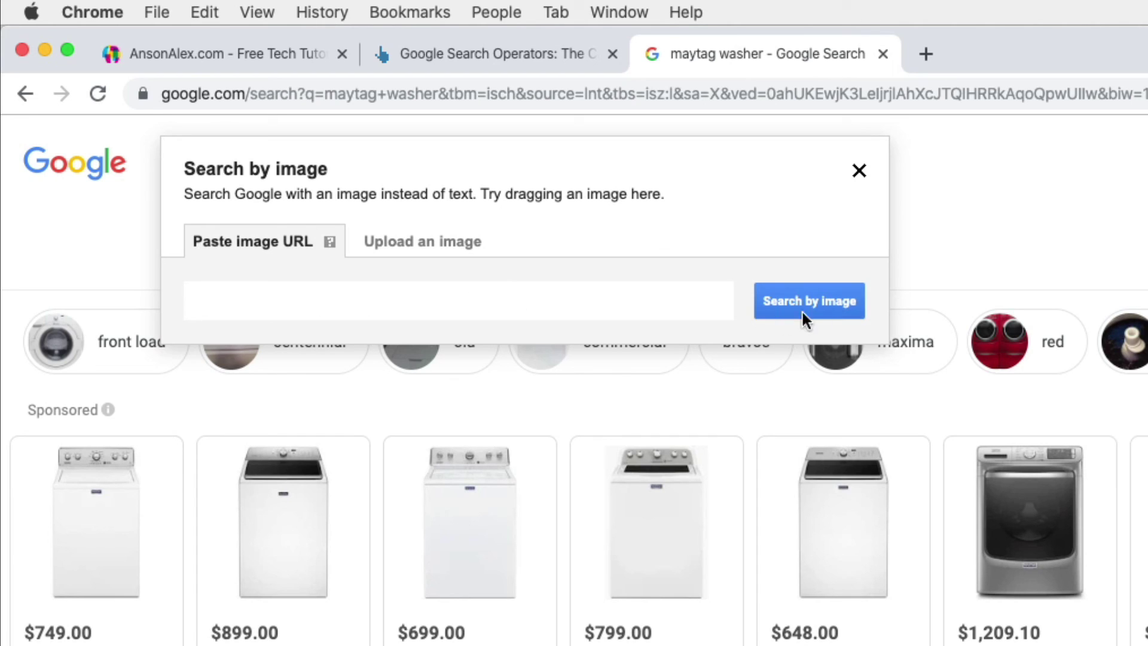
{"action": "left_click", "coordinate": [392, 256]}
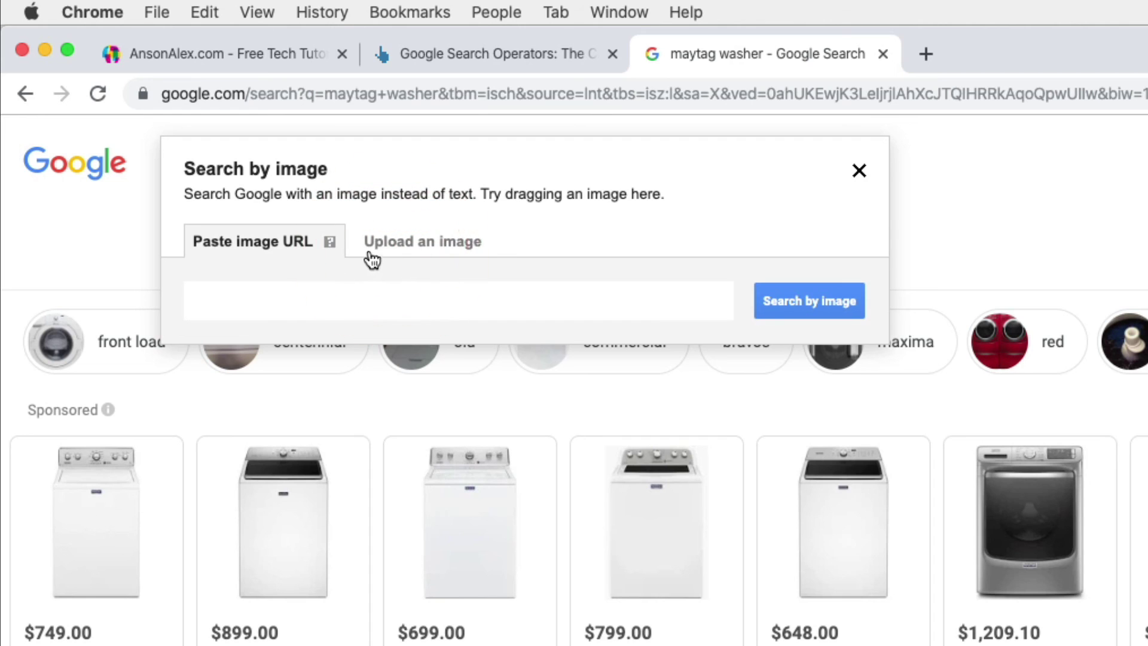
{"action": "left_click", "coordinate": [860, 171]}
{"action": "left_click", "coordinate": [984, 230]}
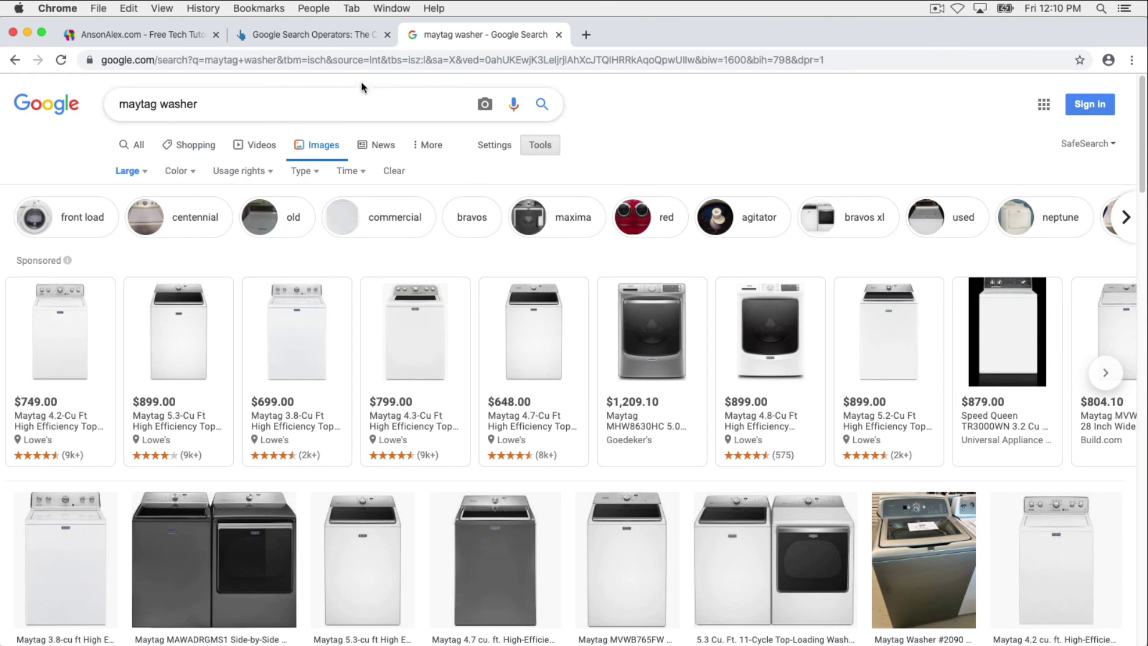
- Glance at the Google Search Operators article, then return to the AnsonAlex.com homepage
{"action": "left_click", "coordinate": [323, 43]}
{"action": "left_click", "coordinate": [241, 286]}
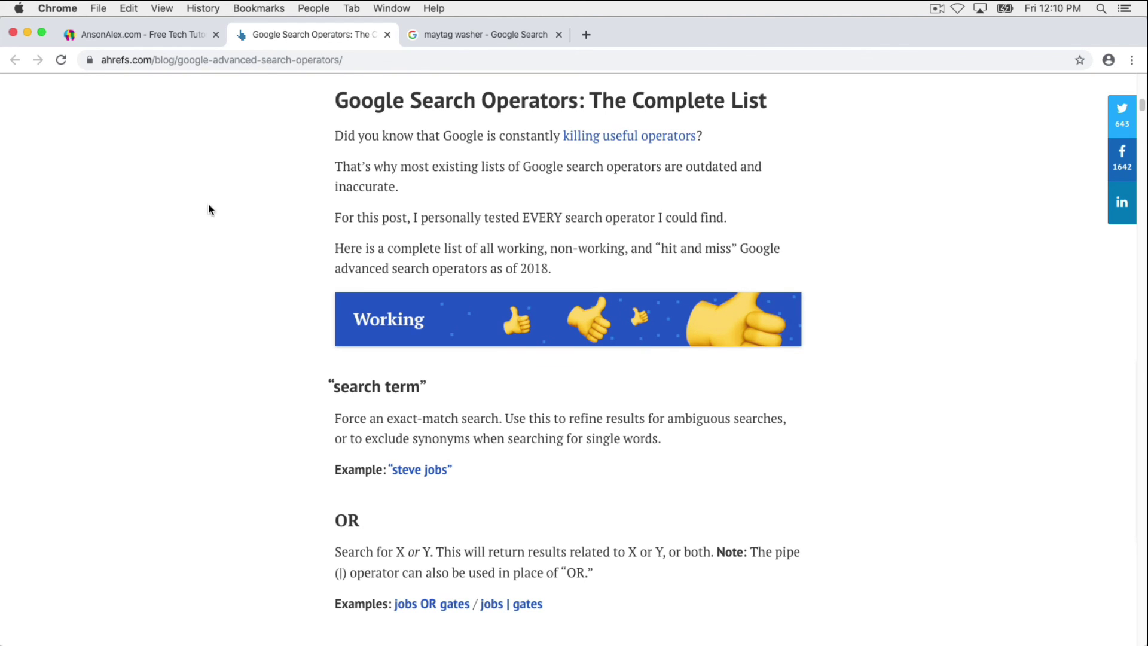
{"action": "left_click", "coordinate": [121, 36]}
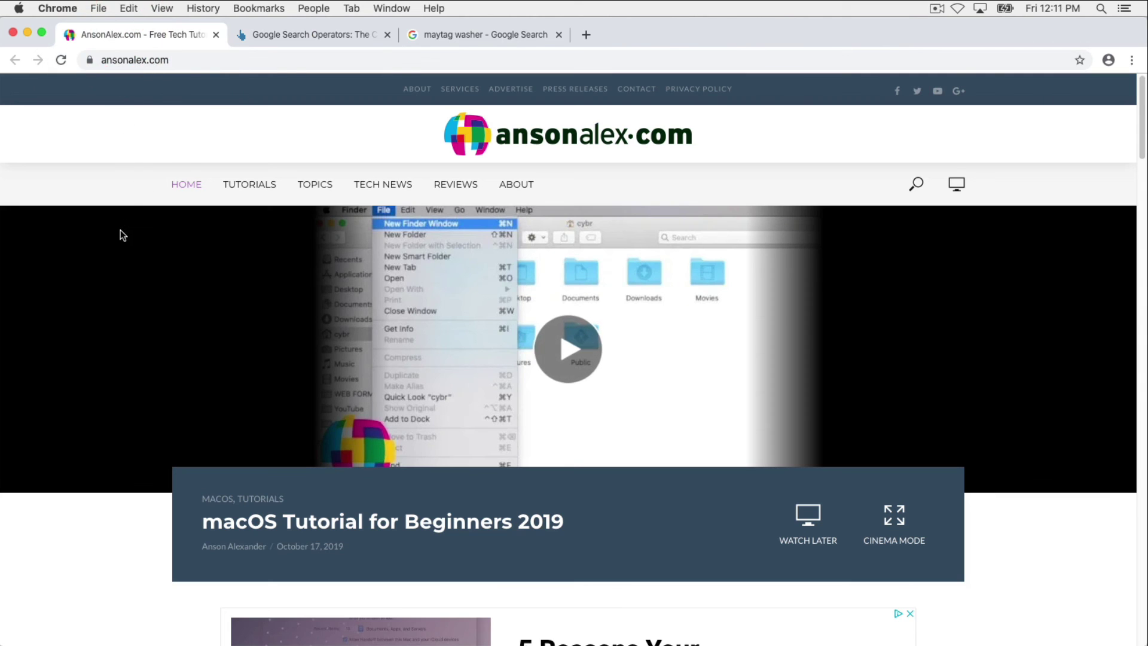